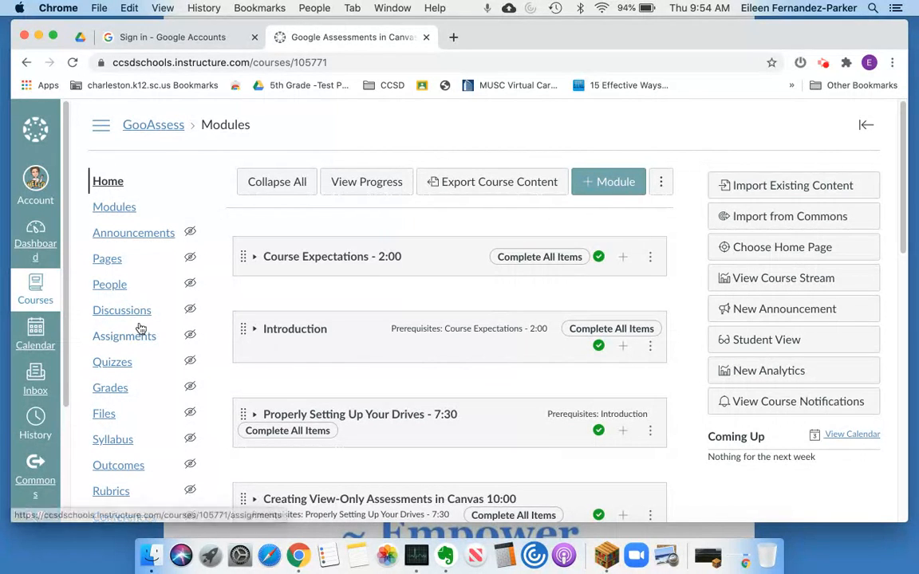
# - Start adding a new quiz to the Using Canvas Quiz Maker module and name it New Quiz Questions
pyautogui.scroll(-15, 445, 392)
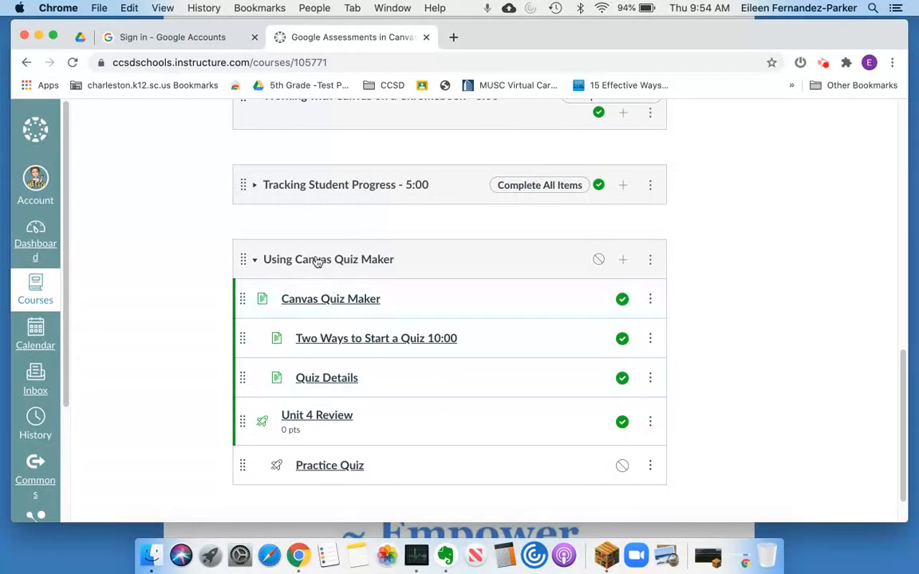
pyautogui.click(623, 261)
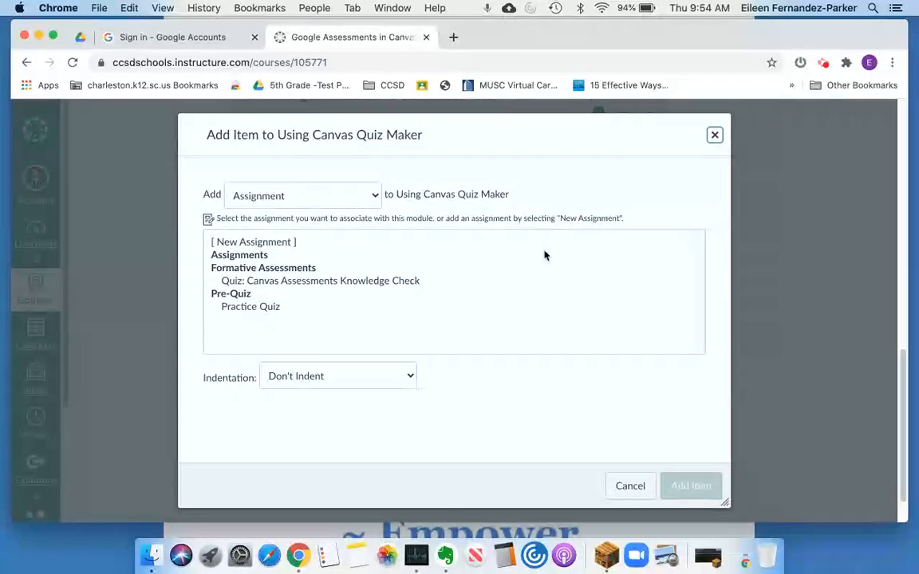
pyautogui.click(279, 196)
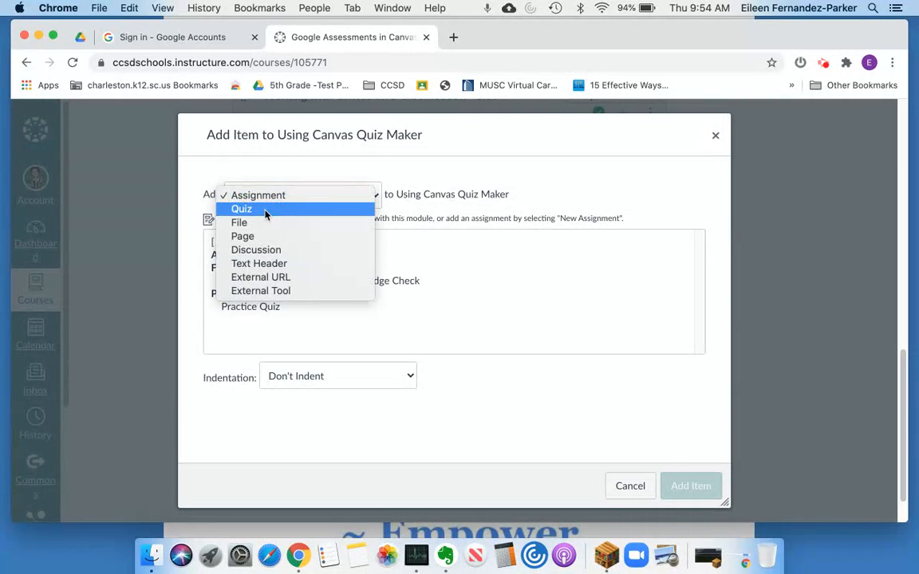
pyautogui.click(266, 211)
pyautogui.click(237, 243)
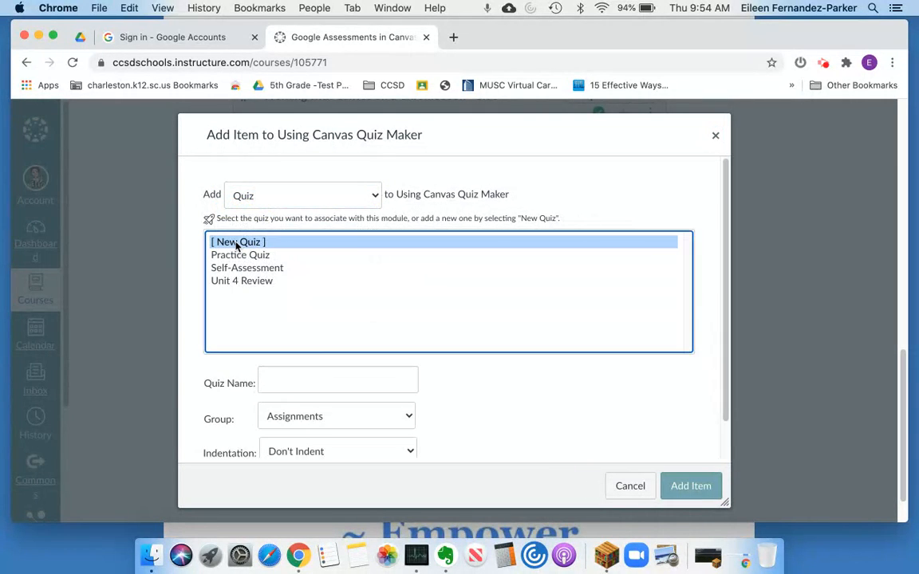
pyautogui.click(347, 376)
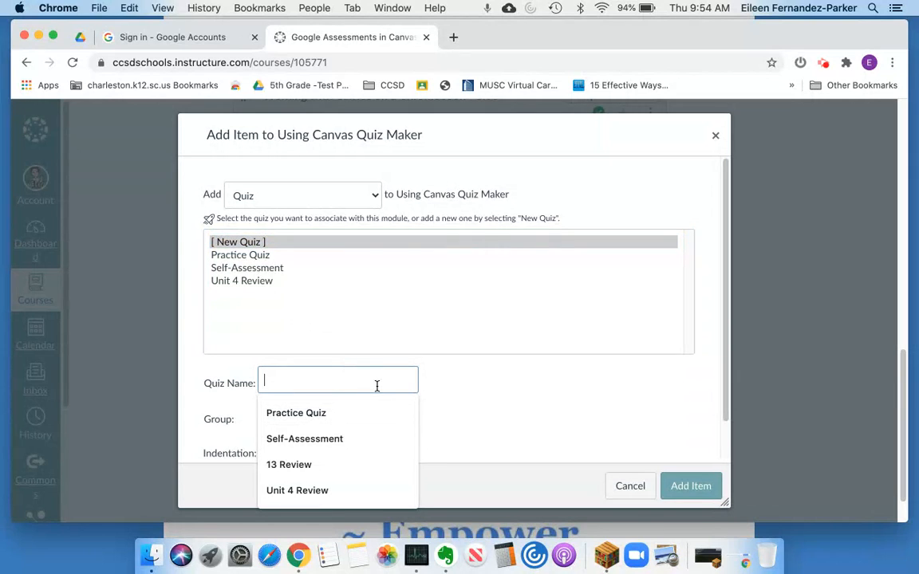
pyautogui.write('New Quiz ')
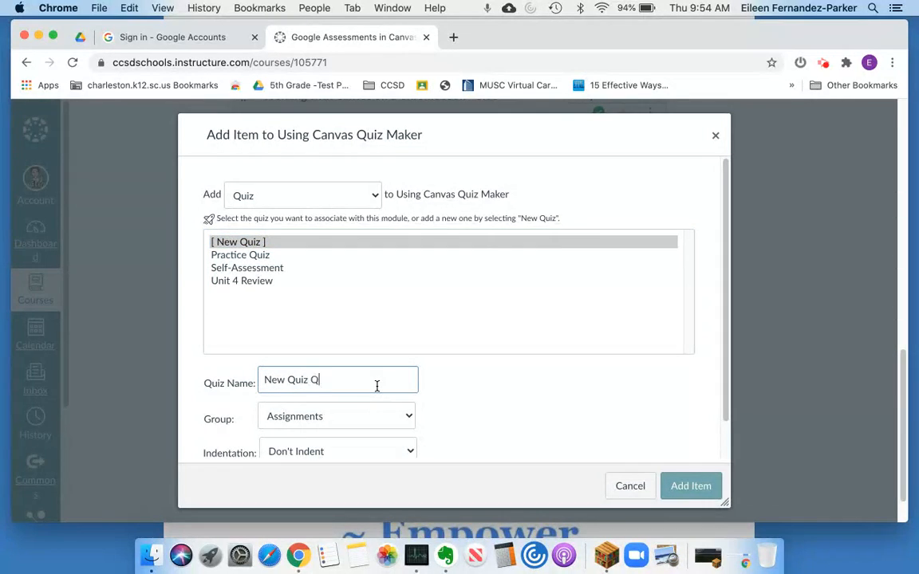
pyautogui.write('Questions')
pyautogui.scroll(-1, 376, 386)
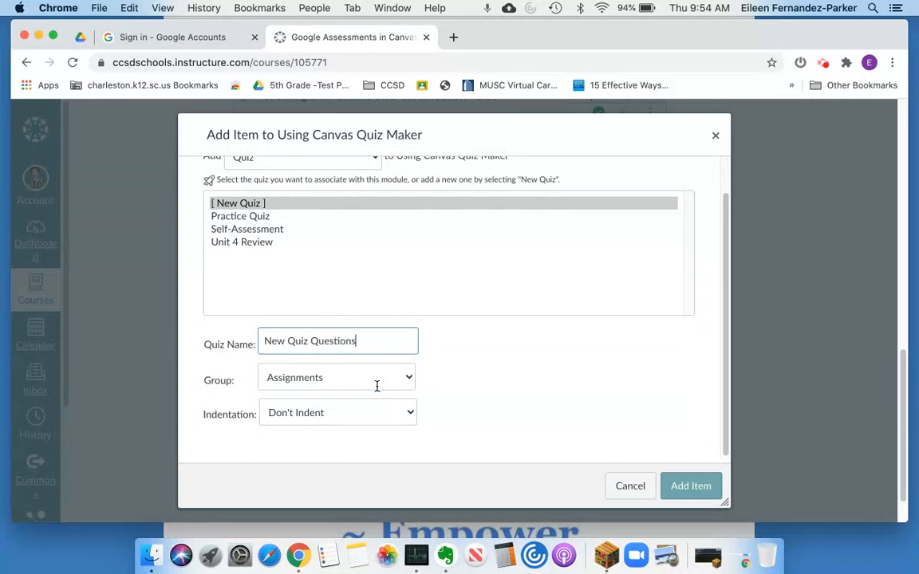
# - Put the new quiz in the Pre-Quiz group with Indent 1 Level and add it to the module
pyautogui.click(314, 386)
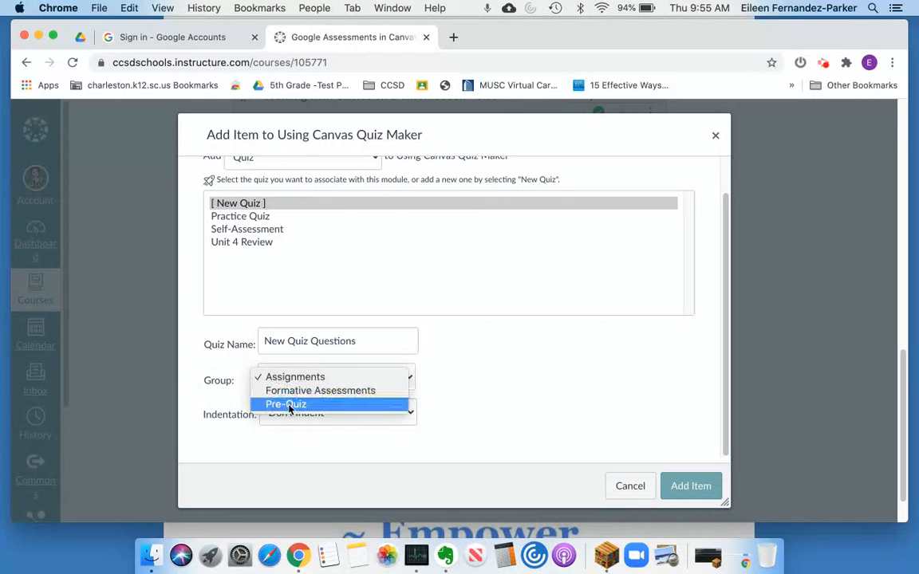
pyautogui.click(294, 405)
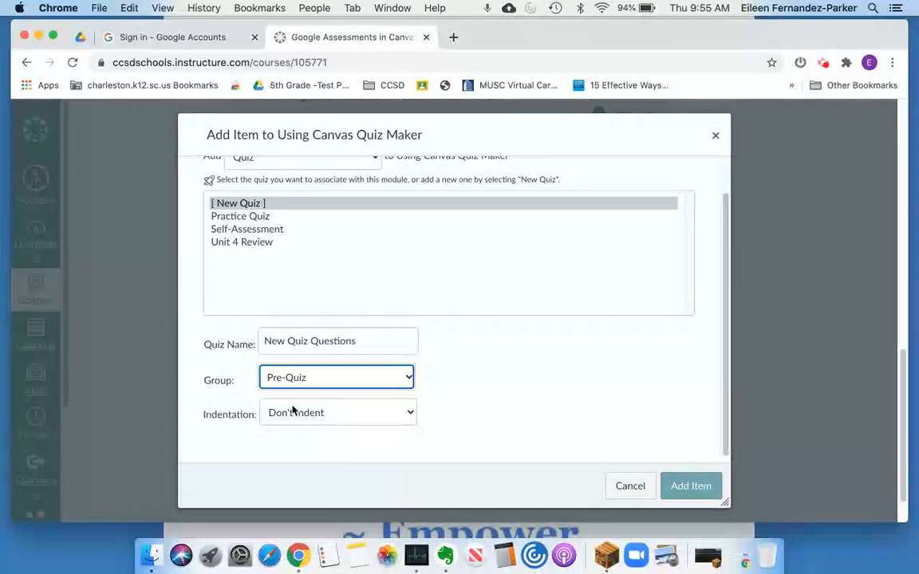
pyautogui.click(319, 413)
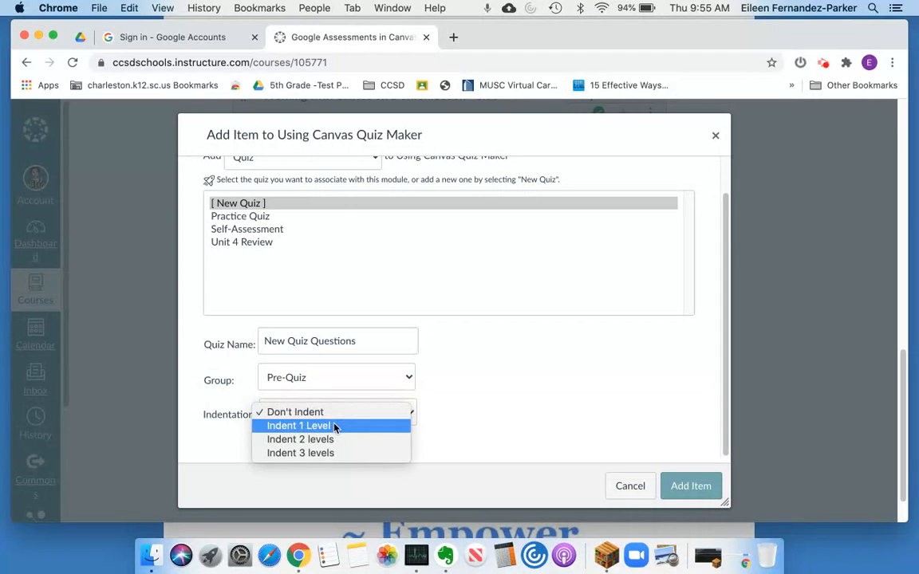
pyautogui.click(334, 427)
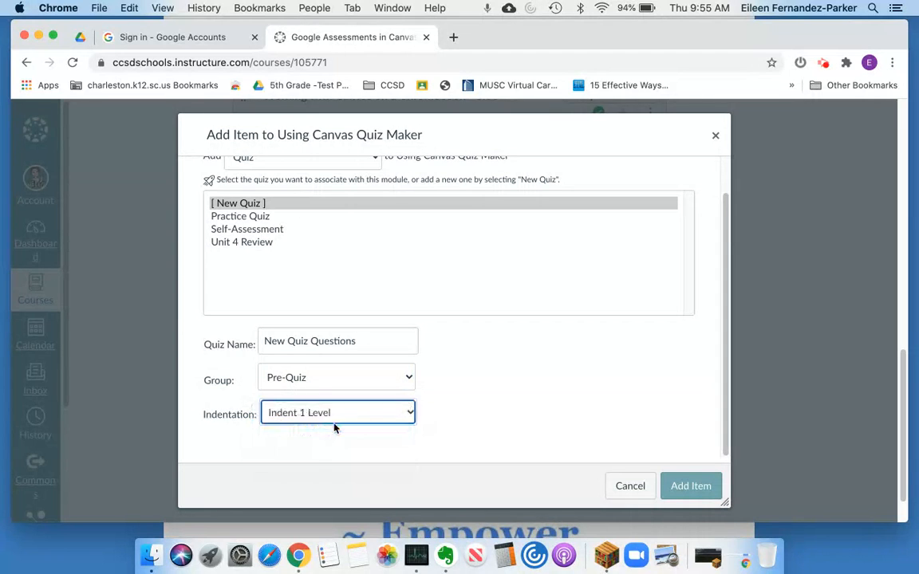
pyautogui.click(690, 487)
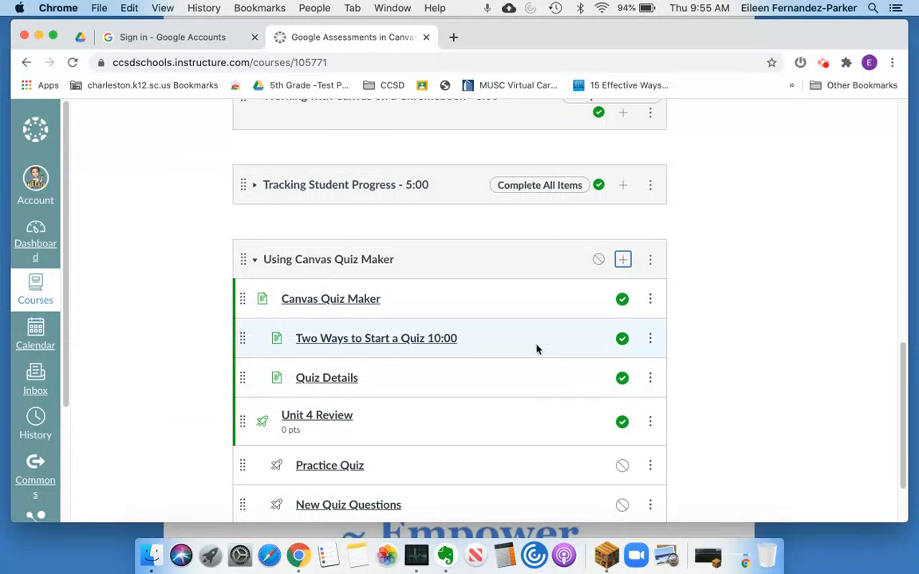
# - Open the New Quiz Questions quiz from the module, review its details and open it for editing
pyautogui.scroll(-2, 496, 414)
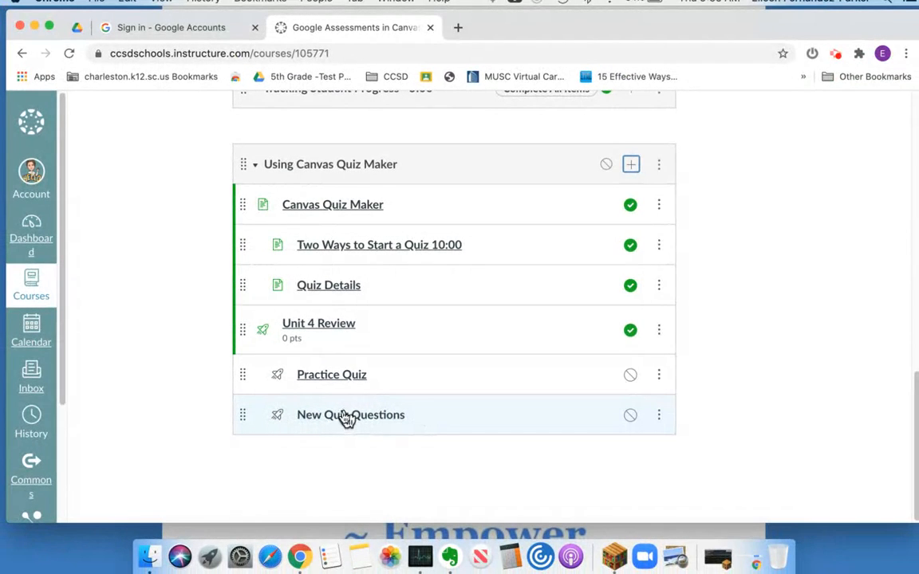
pyautogui.click(348, 417)
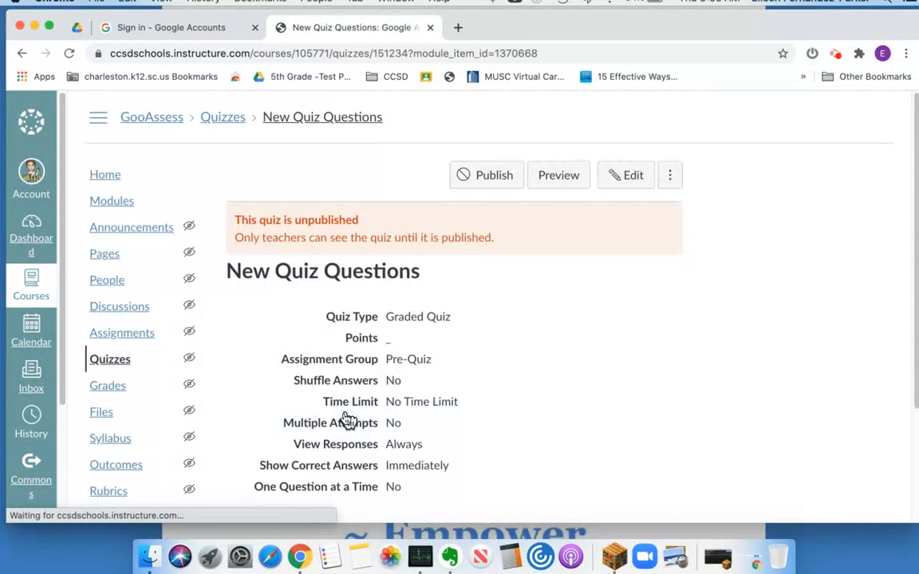
pyautogui.scroll(-2, 512, 323)
pyautogui.scroll(1, 513, 323)
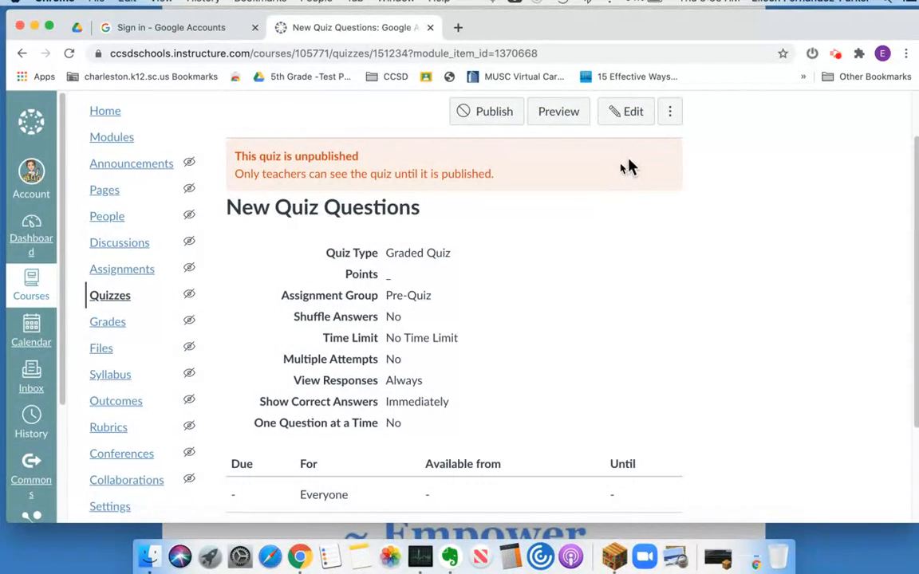
pyautogui.click(630, 118)
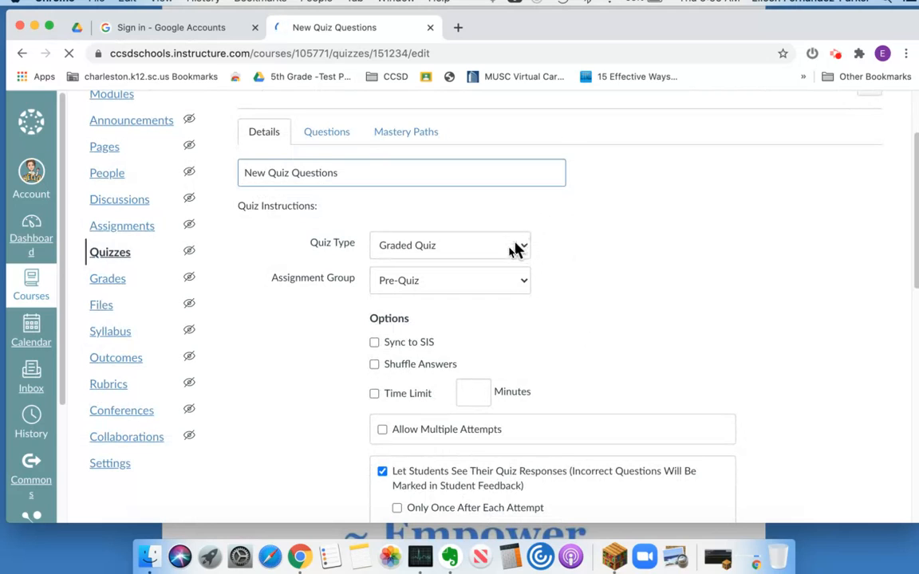
# - Start a new question in the quiz and look through the available question types
pyautogui.click(324, 141)
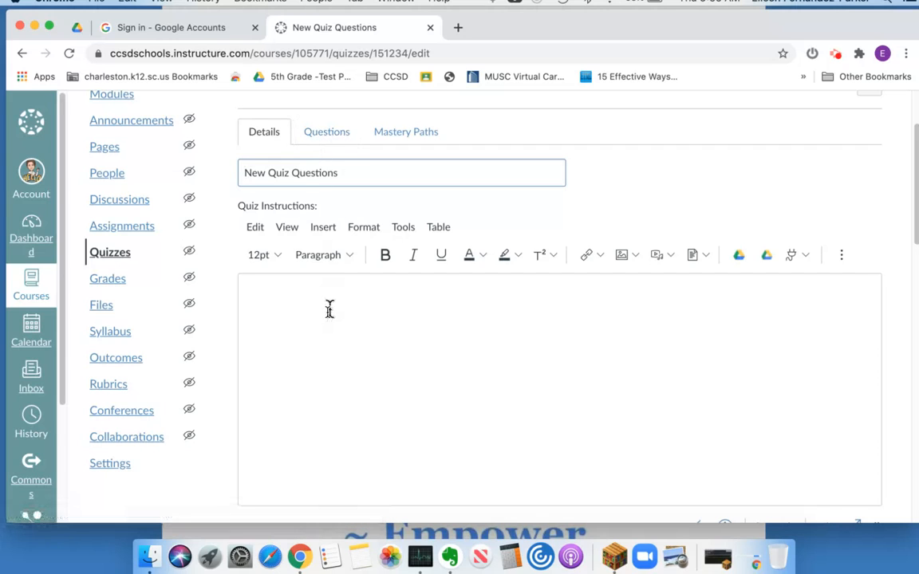
pyautogui.click(336, 137)
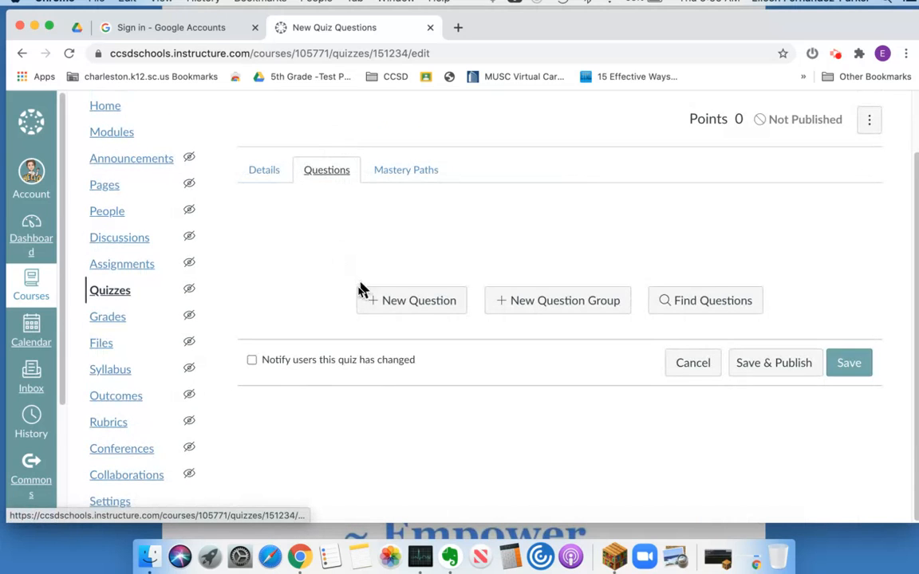
pyautogui.click(404, 309)
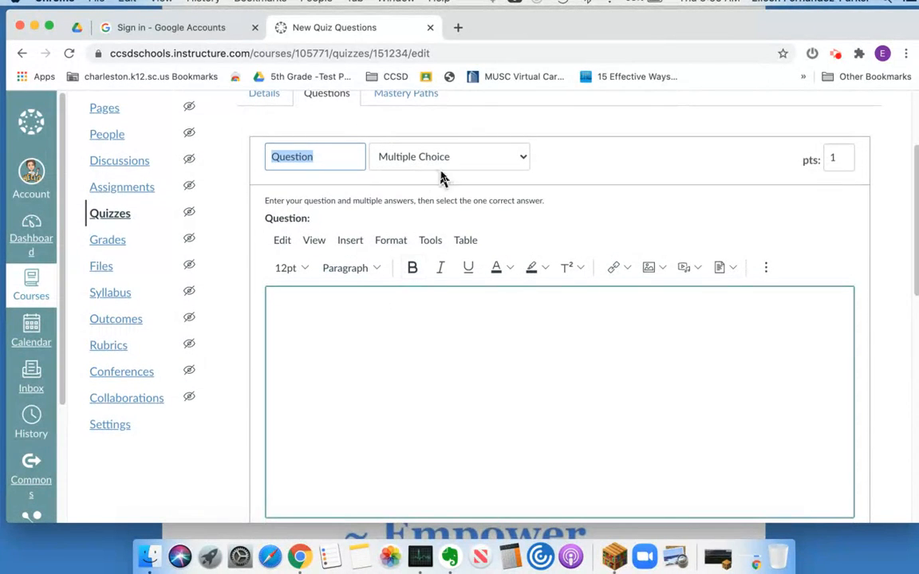
pyautogui.click(523, 160)
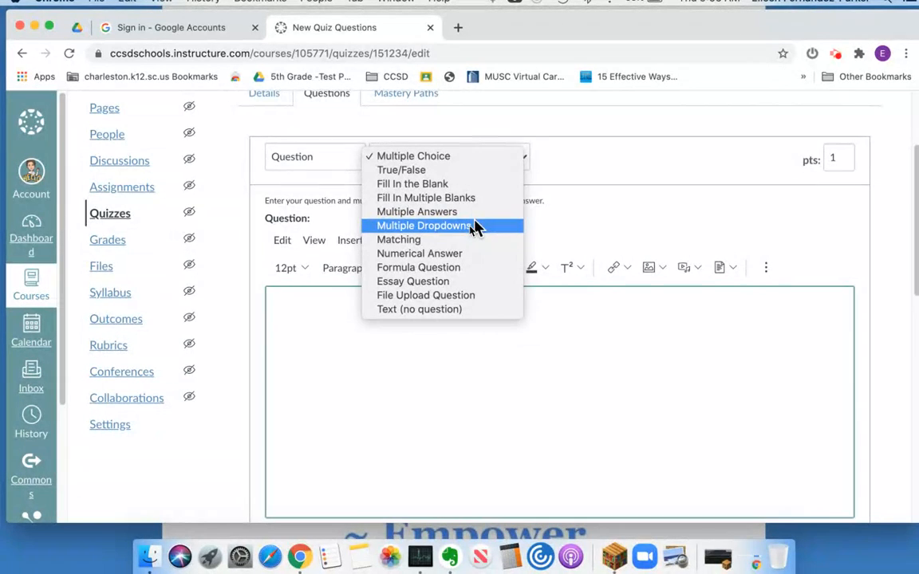
pyautogui.click(606, 205)
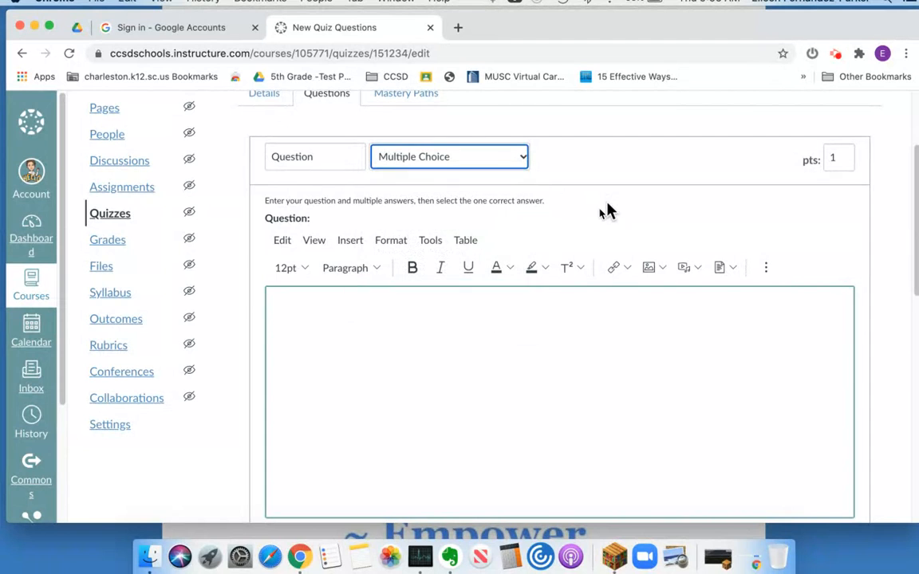
# - Leave the open quiz, create another quiz from the course's Quizzes page and name it New quiz questions
pyautogui.scroll(3, 606, 211)
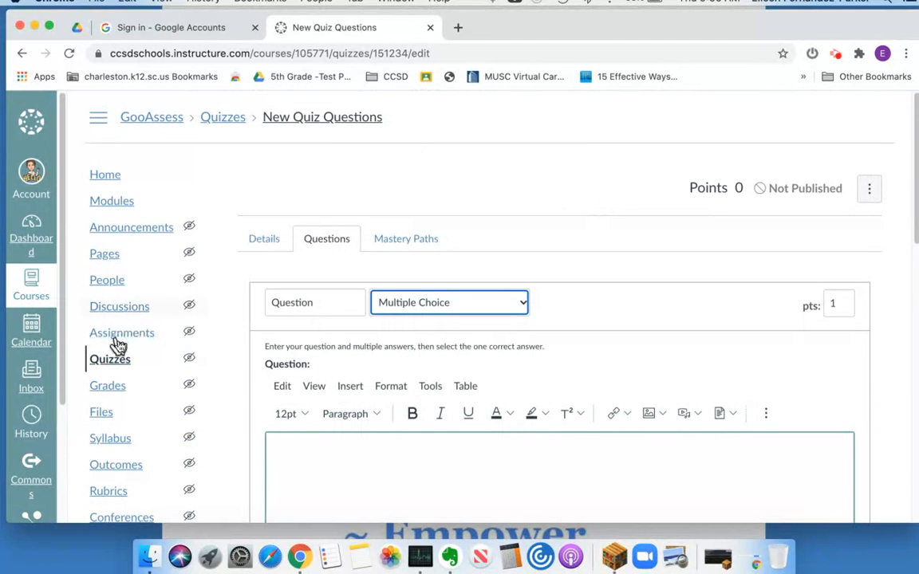
pyautogui.click(109, 367)
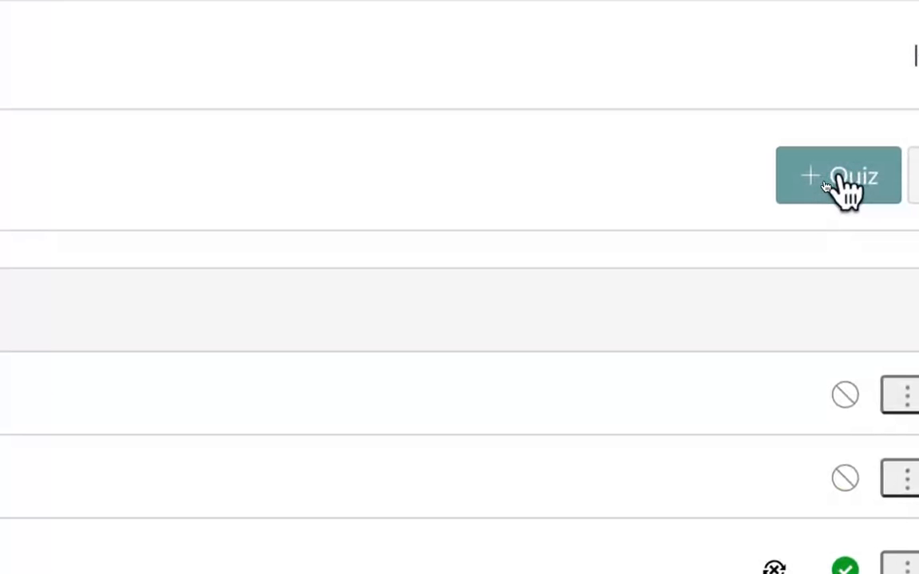
pyautogui.click(828, 183)
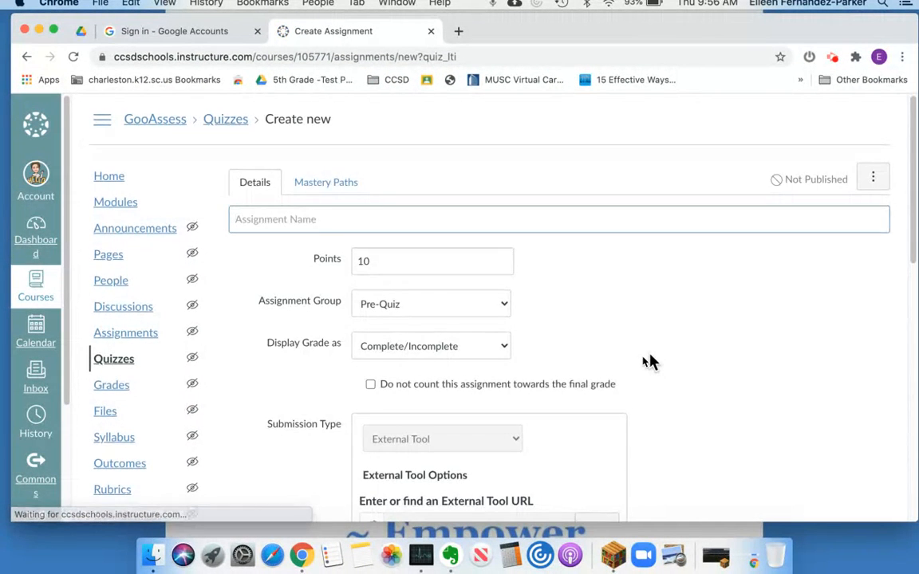
pyautogui.scroll(-3, 643, 363)
pyautogui.scroll(-5, 649, 363)
pyautogui.scroll(7, 649, 363)
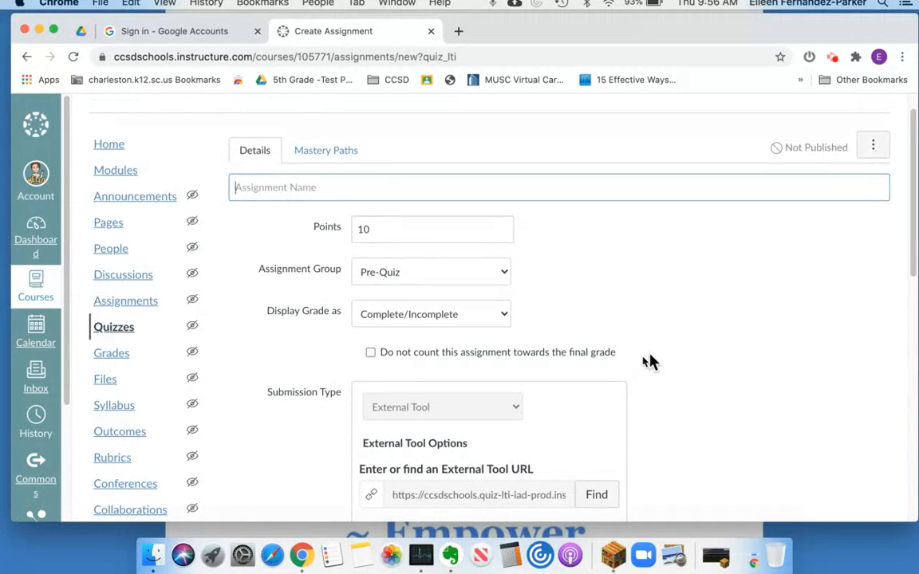
pyautogui.click(260, 195)
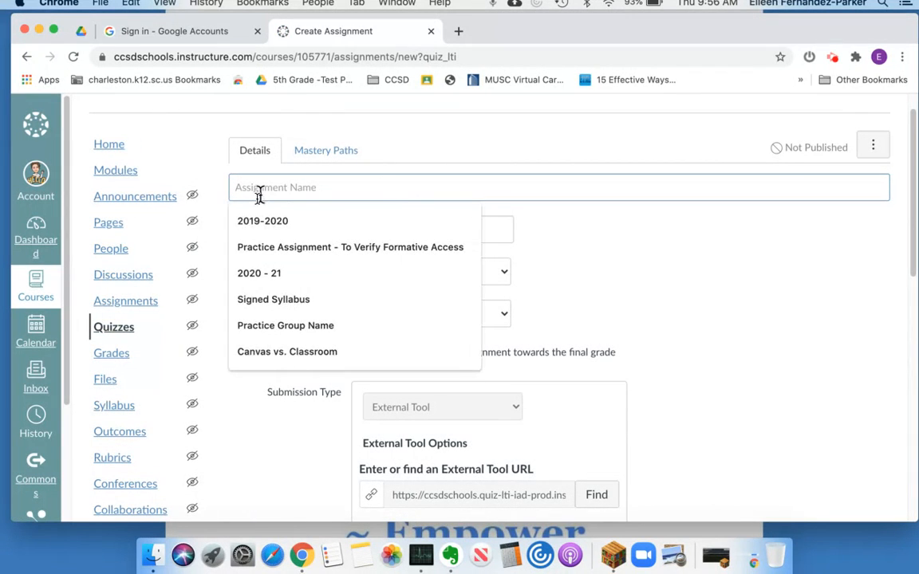
pyautogui.write('New quiz questions')
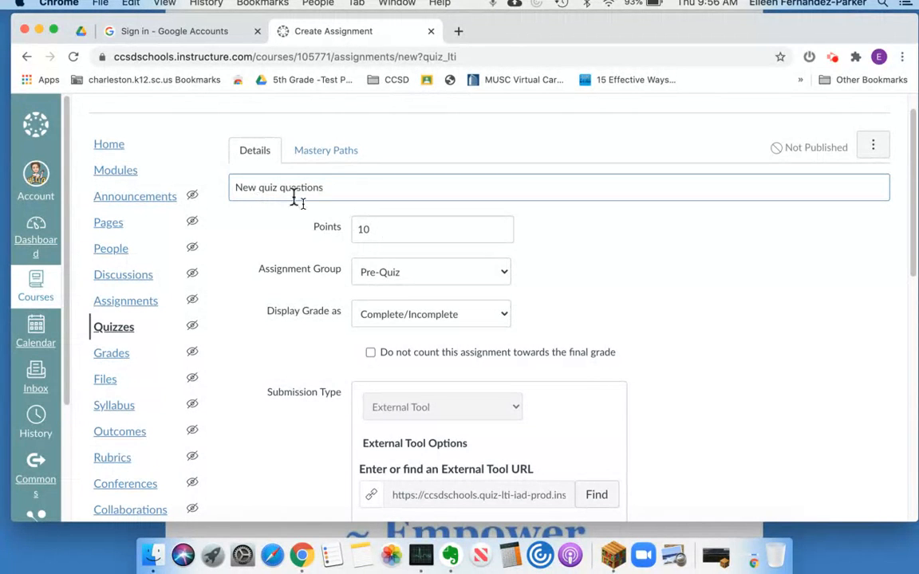
# - Review the new quiz's points, grading, attempts and assignment settings, and look at its mastery paths
pyautogui.scroll(-3, 574, 274)
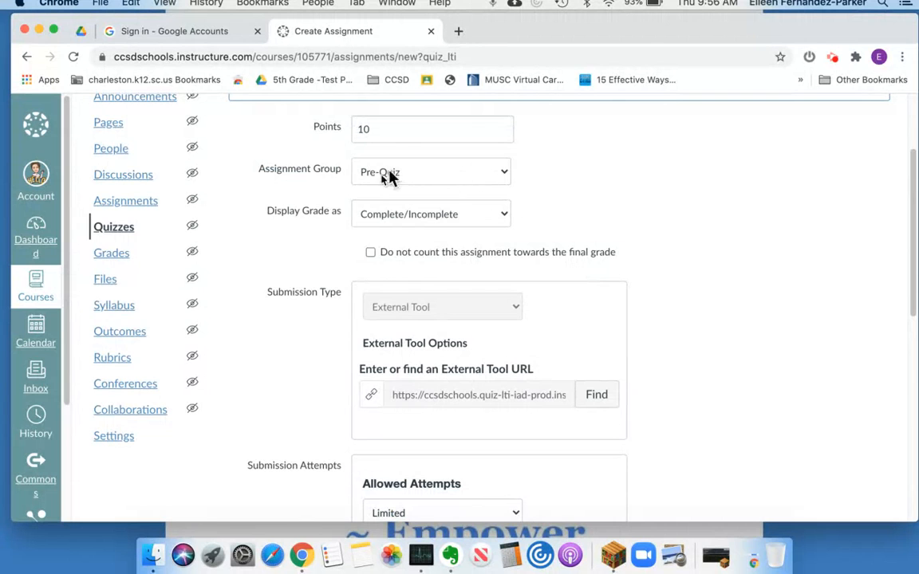
pyautogui.scroll(-4, 614, 247)
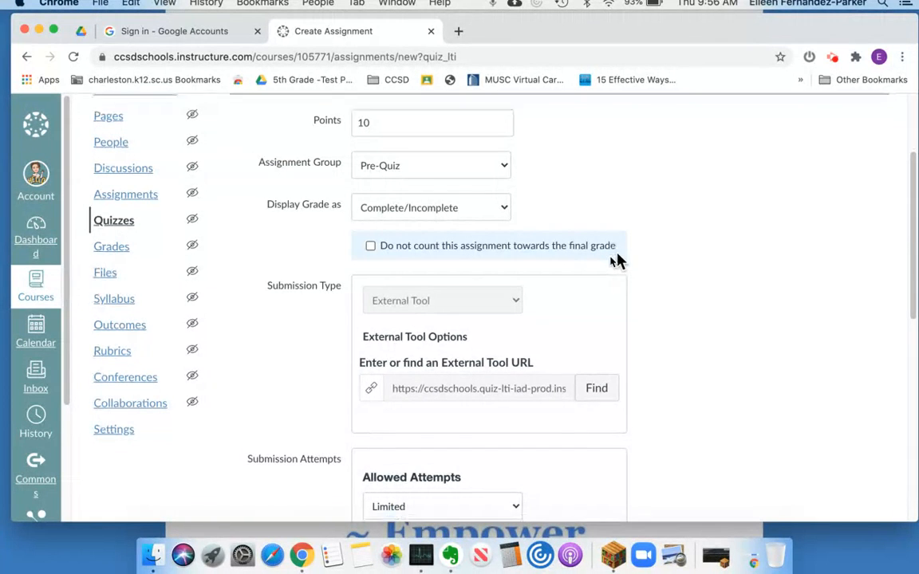
pyautogui.scroll(-10, 616, 261)
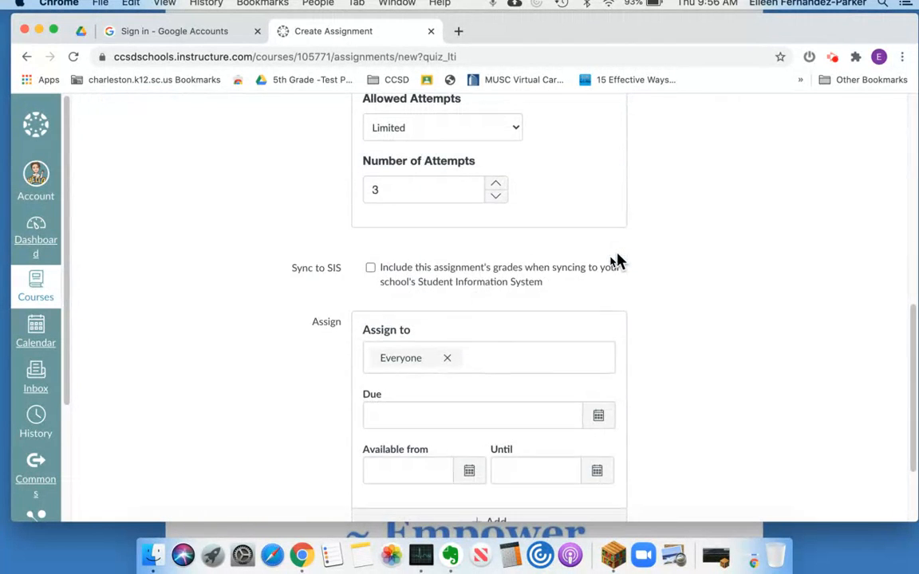
pyautogui.scroll(-2, 617, 262)
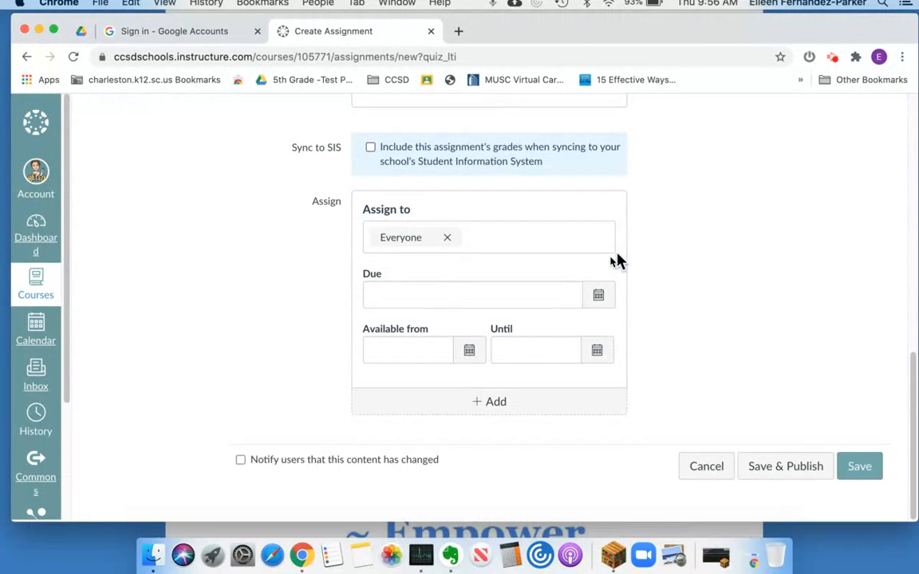
pyautogui.scroll(20, 615, 262)
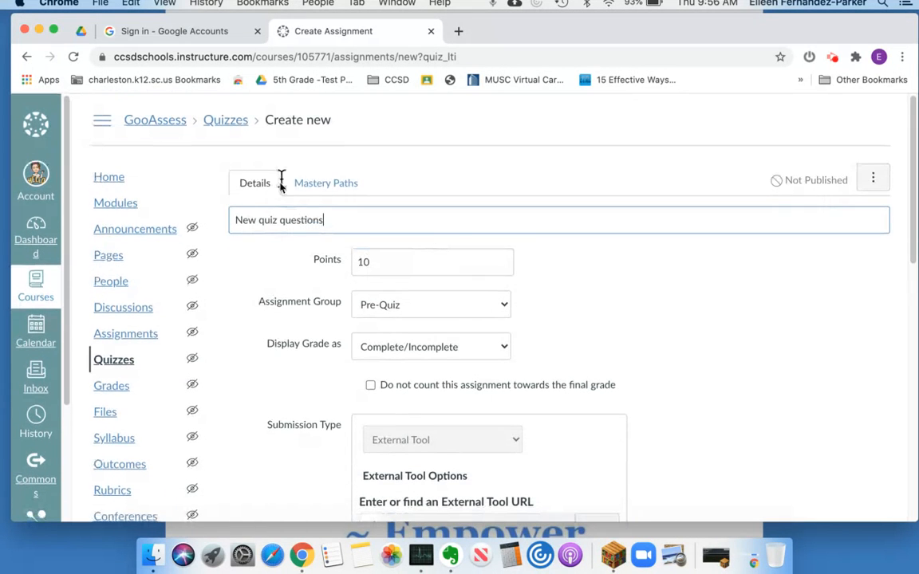
pyautogui.click(321, 184)
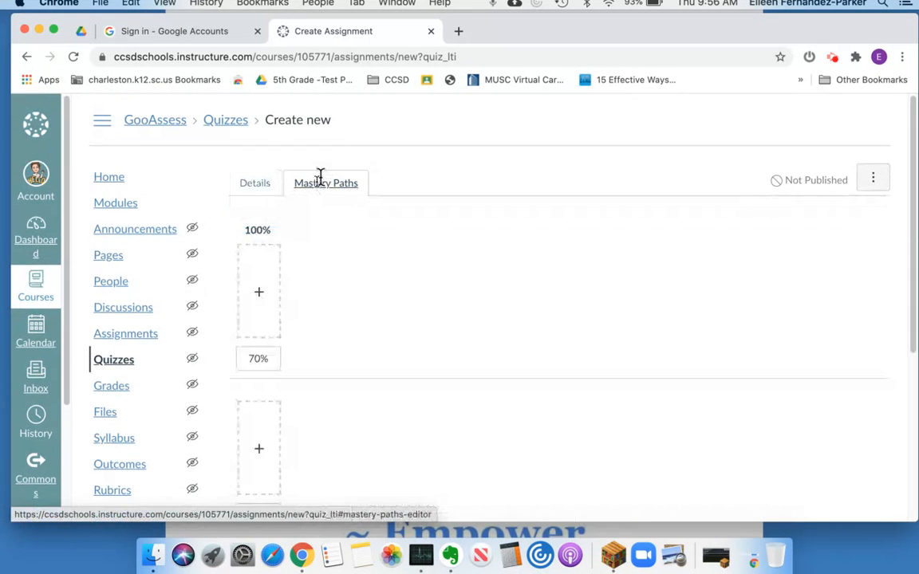
pyautogui.click(256, 189)
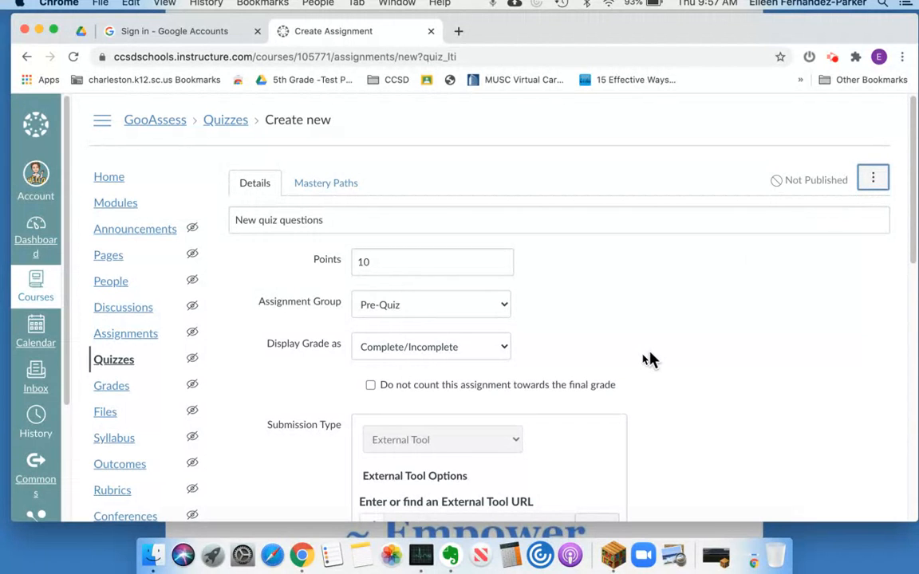
# - Save the new quiz without publishing it and open it in the quiz builder
pyautogui.scroll(-5, 648, 361)
pyautogui.scroll(-6, 650, 361)
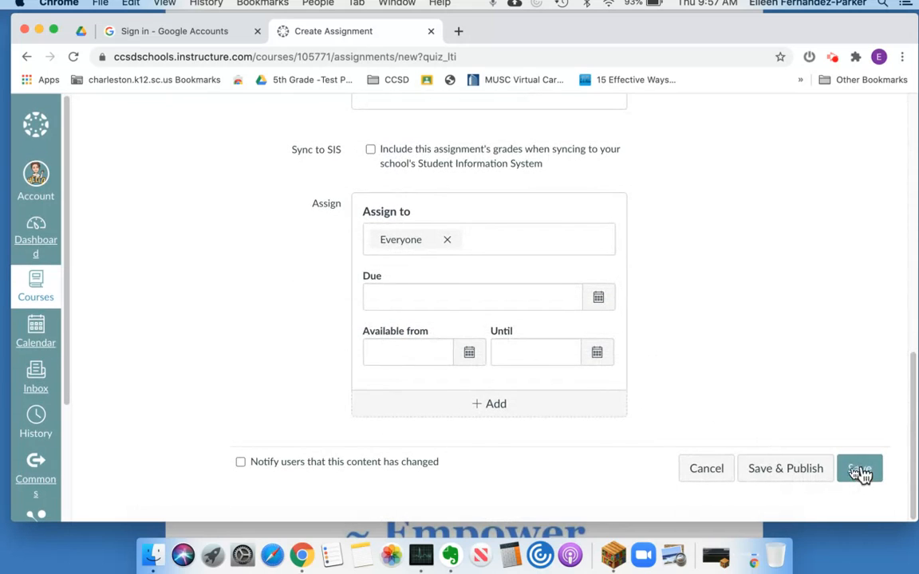
pyautogui.click(859, 470)
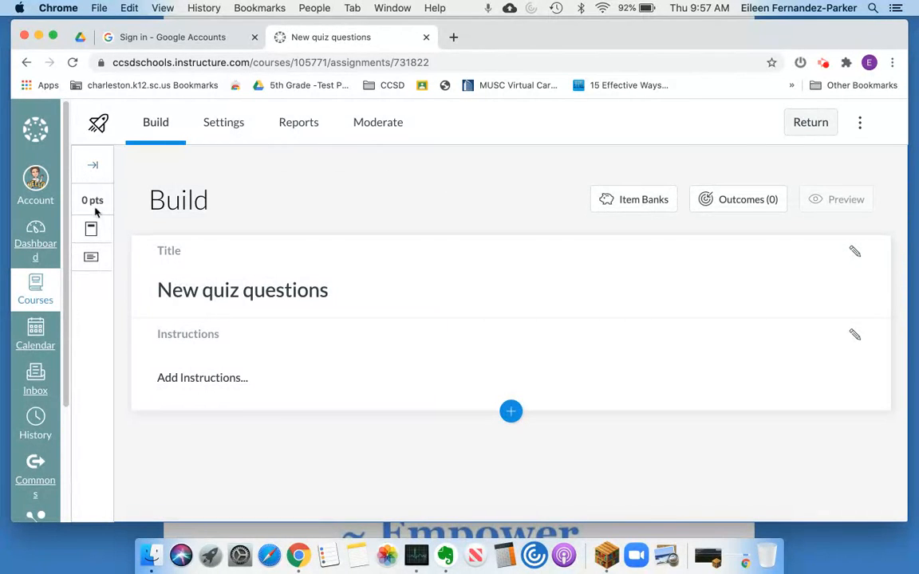
# - Look over the question navigator's title and instructions entries, collapse it, and open the quiz instructions for editing
pyautogui.click(94, 170)
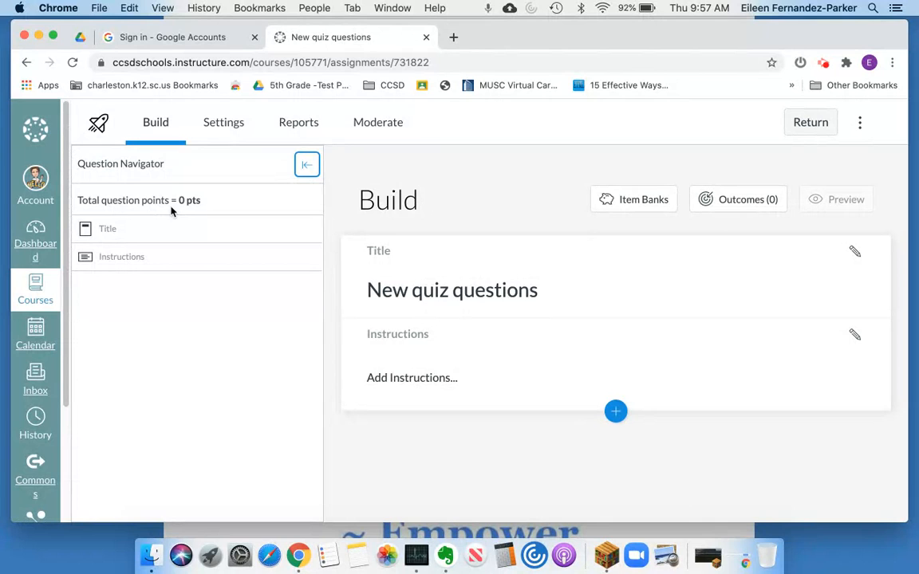
pyautogui.press('Tab')
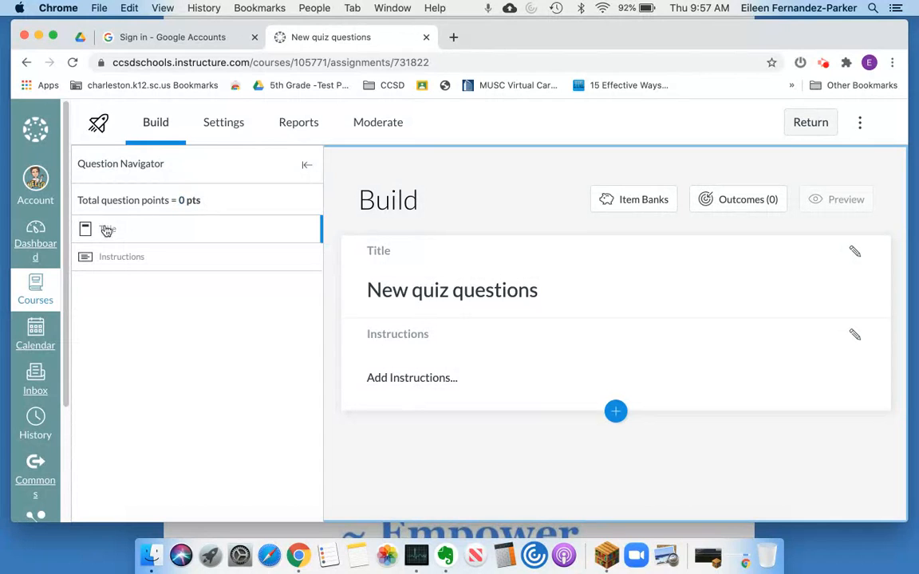
pyautogui.click(124, 265)
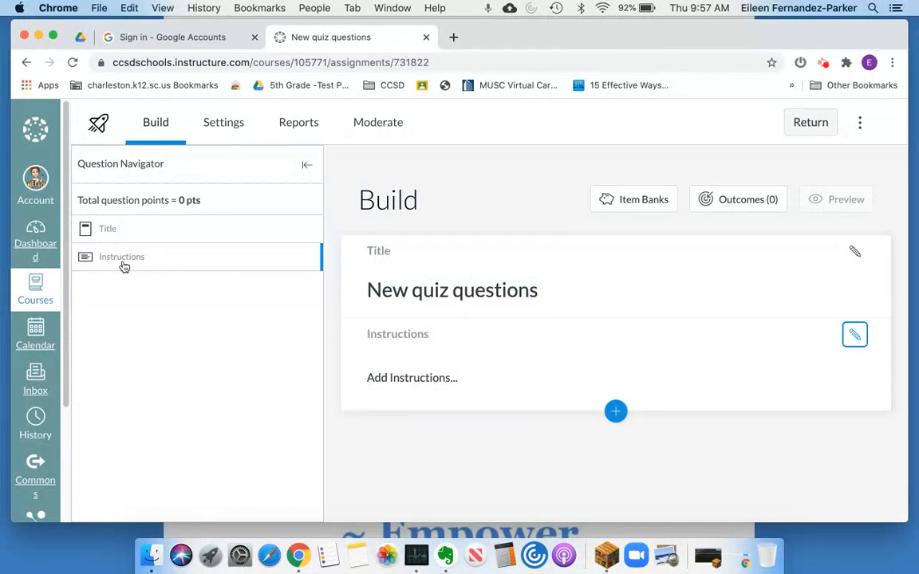
pyautogui.click(439, 339)
pyautogui.click(307, 165)
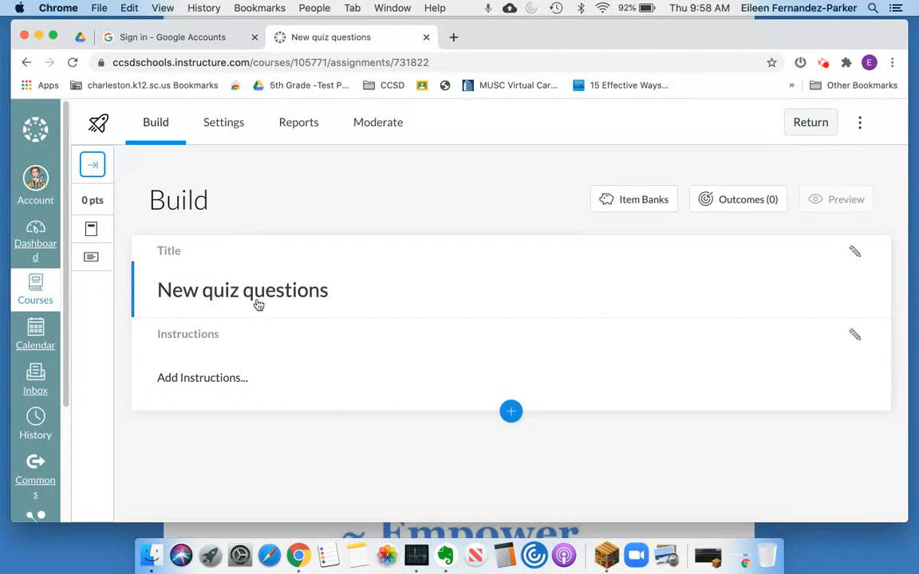
pyautogui.click(191, 334)
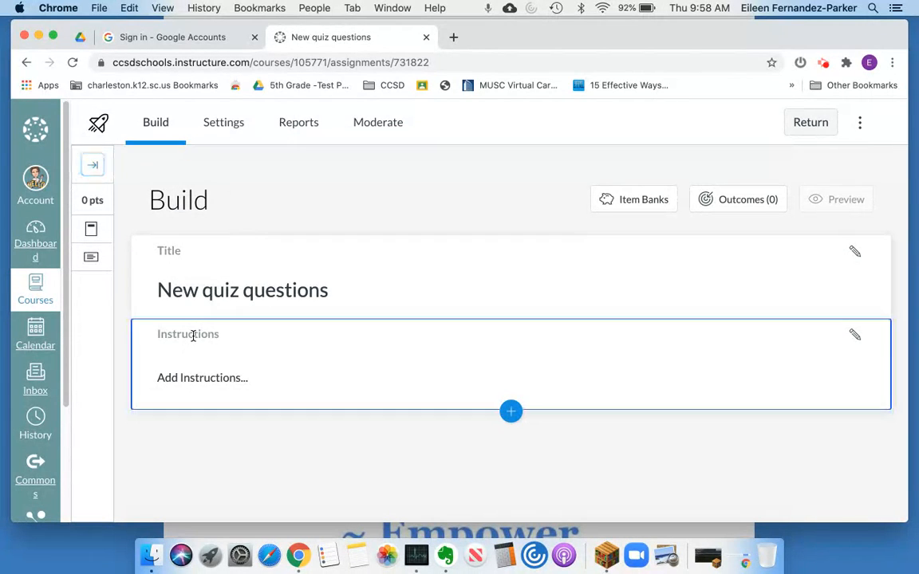
pyautogui.click(195, 378)
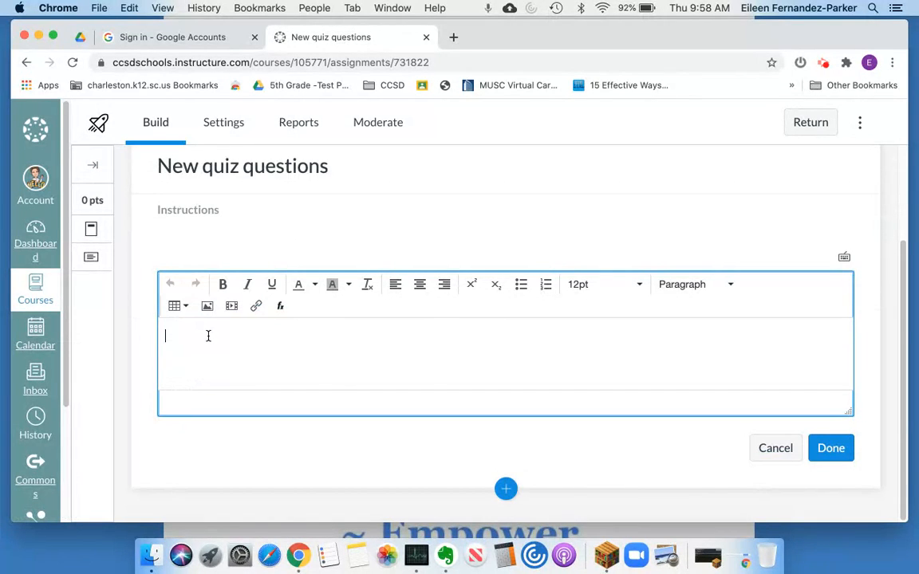
# - Review the quiz settings, from shuffling and time limit to calculator, multiple attempts and result view
pyautogui.click(226, 120)
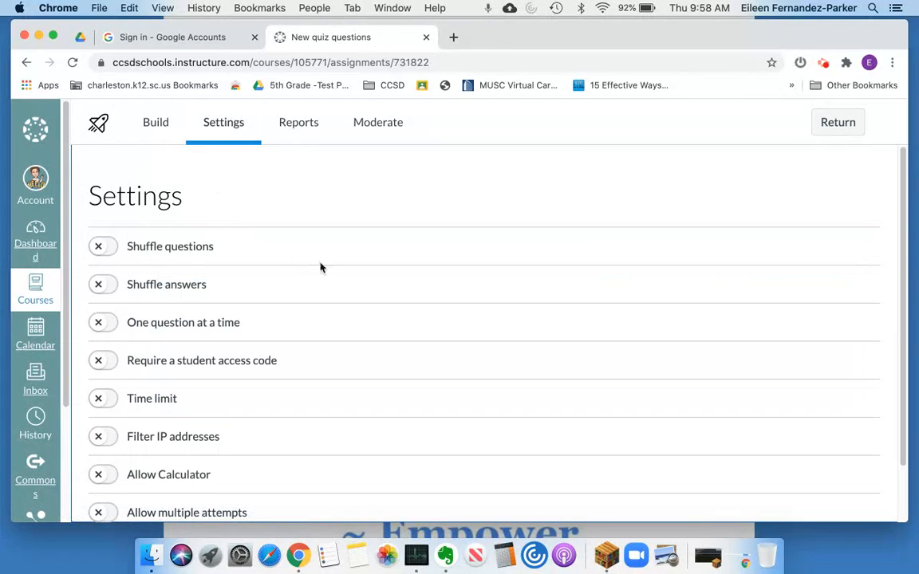
pyautogui.scroll(-2, 321, 267)
pyautogui.scroll(1, 320, 267)
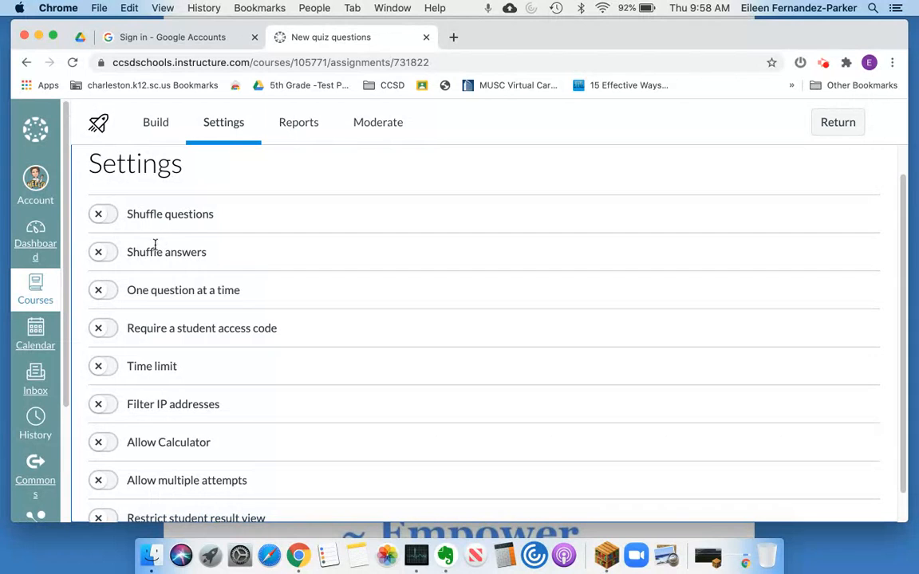
pyautogui.scroll(-1, 157, 253)
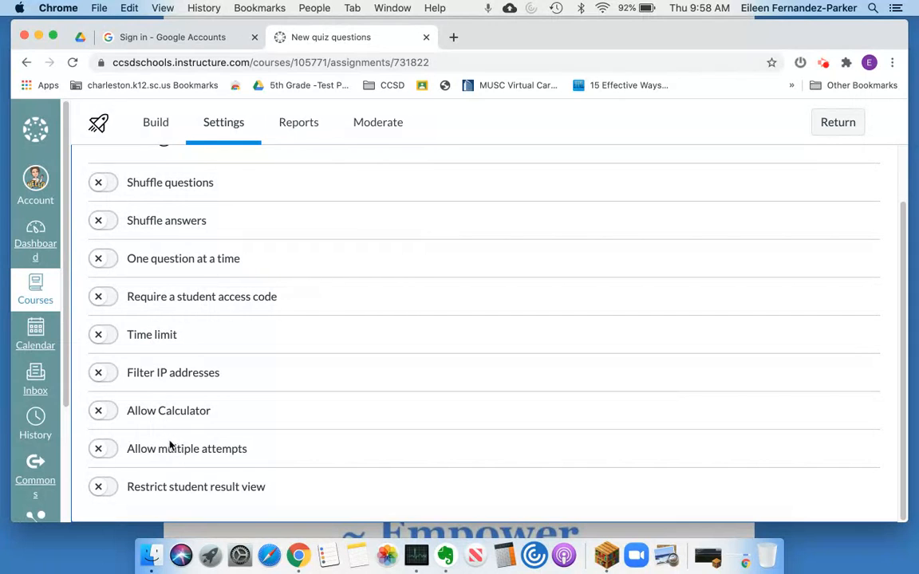
pyautogui.moveTo(212, 413); pyautogui.dragTo(128, 411)
pyautogui.moveTo(249, 449); pyautogui.dragTo(151, 453)
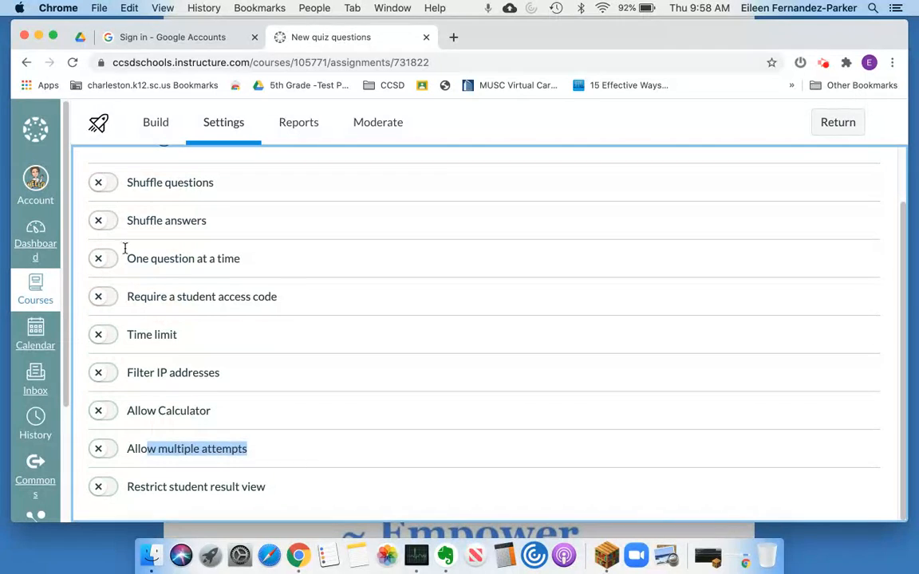
# - Try out the Shuffle answers and Restrict student result view settings, switching both back off
pyautogui.click(104, 221)
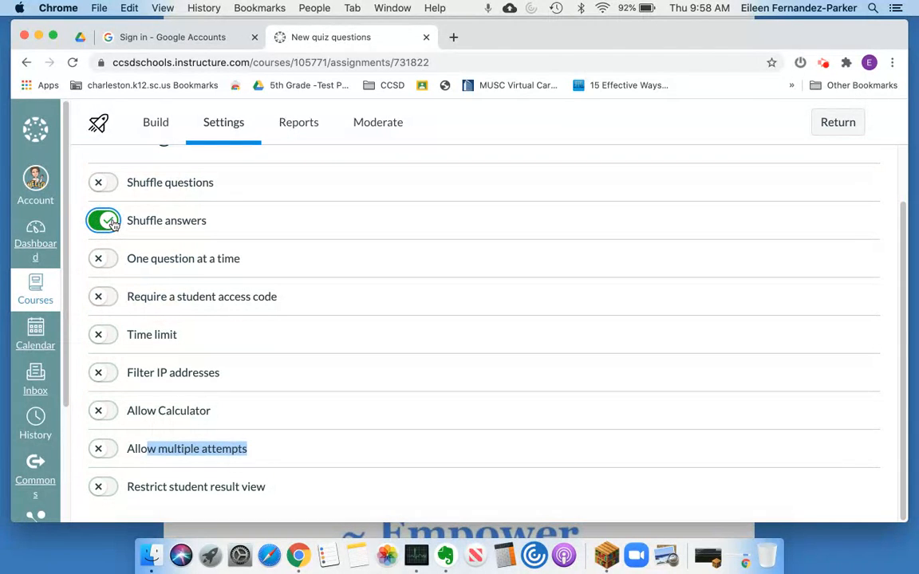
pyautogui.click(110, 489)
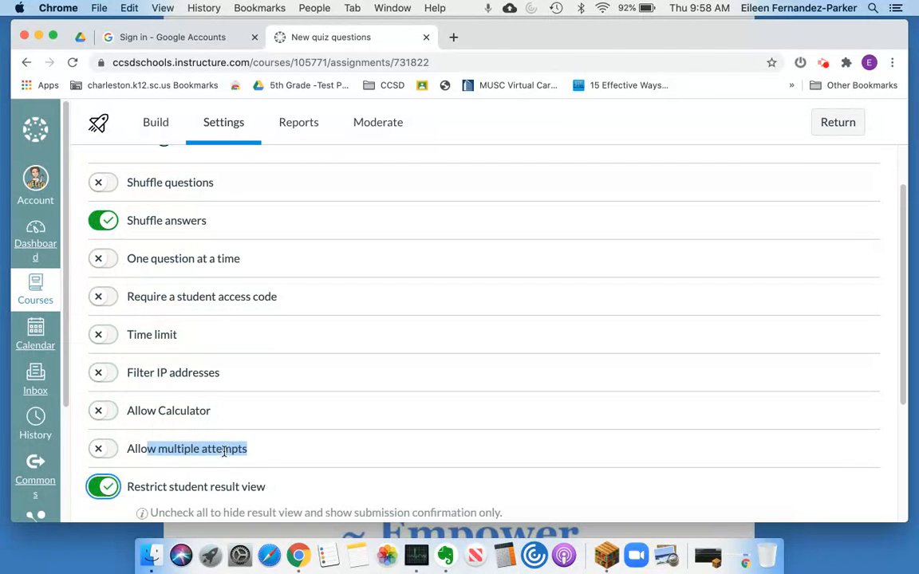
pyautogui.scroll(-5, 218, 452)
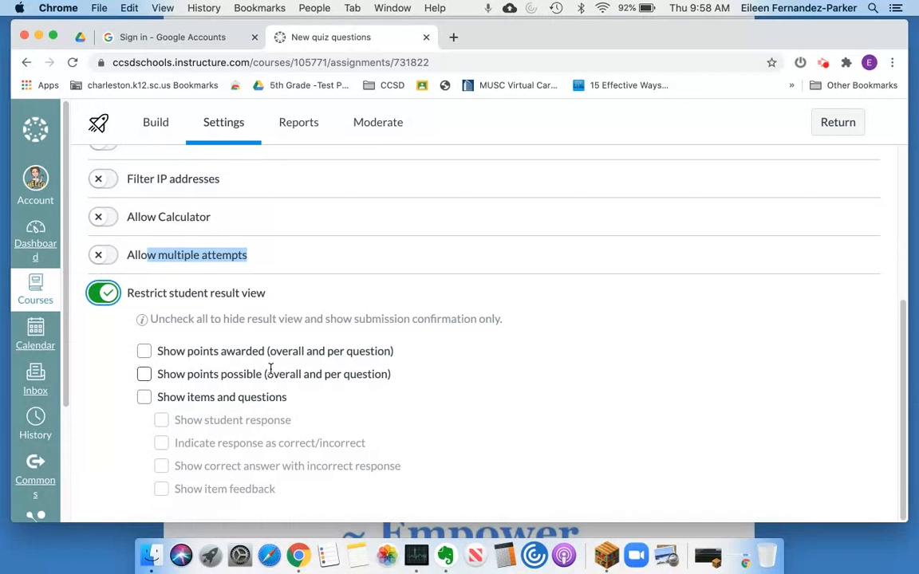
pyautogui.click(99, 295)
pyautogui.scroll(2, 97, 289)
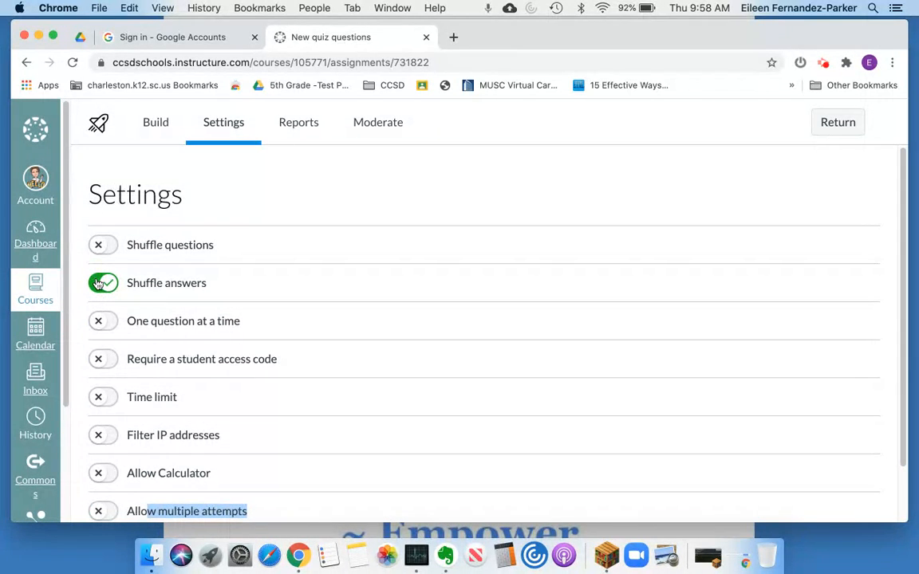
pyautogui.click(100, 283)
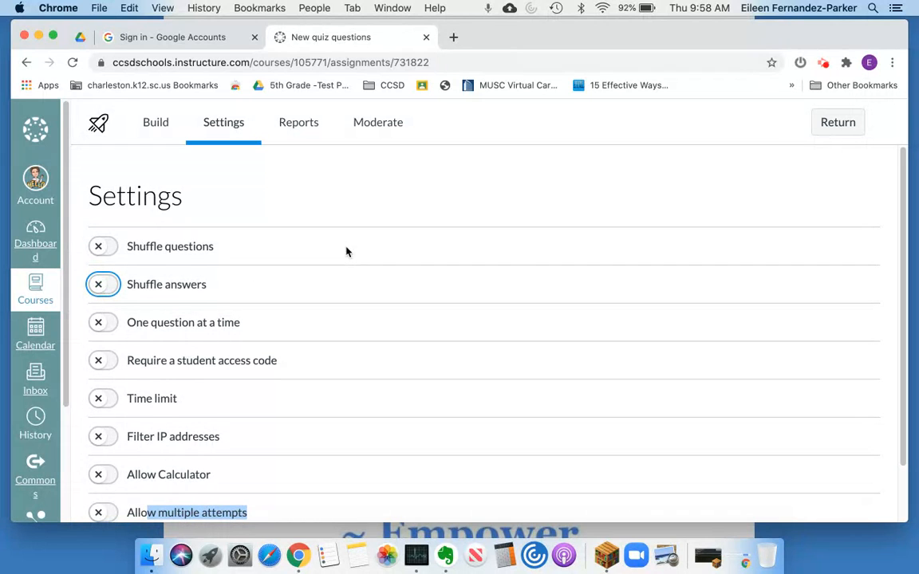
pyautogui.scroll(-1, 346, 252)
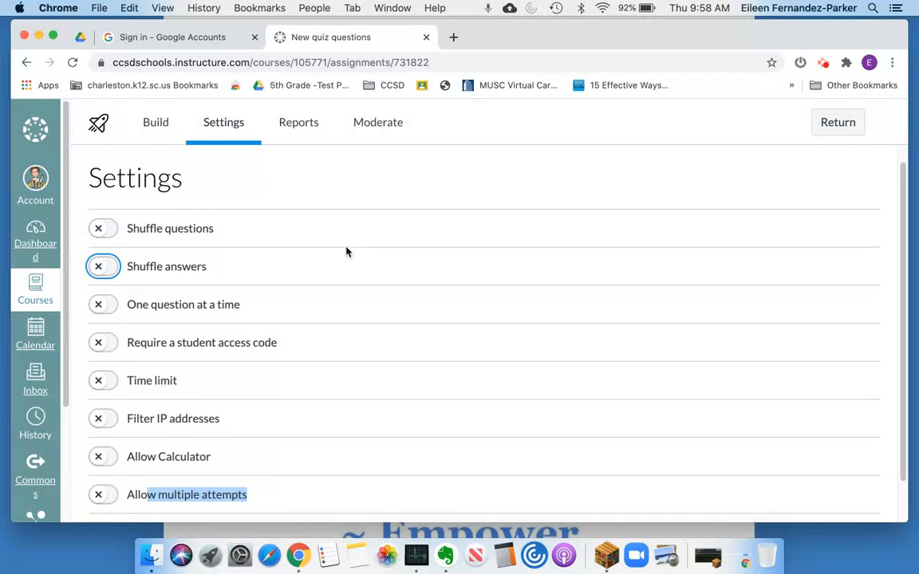
# - Look at the quiz's available reports and student moderation list, and return to building the quiz
pyautogui.click(301, 126)
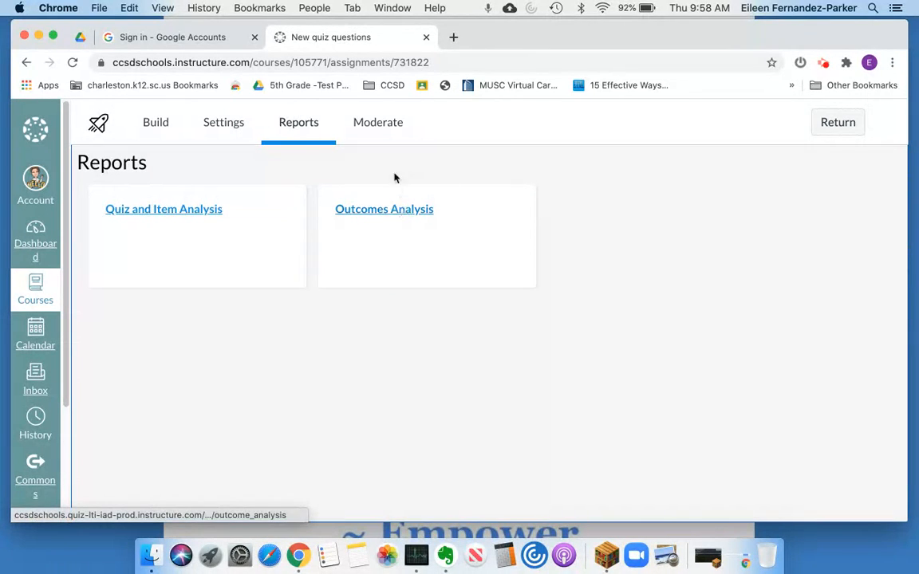
pyautogui.click(381, 124)
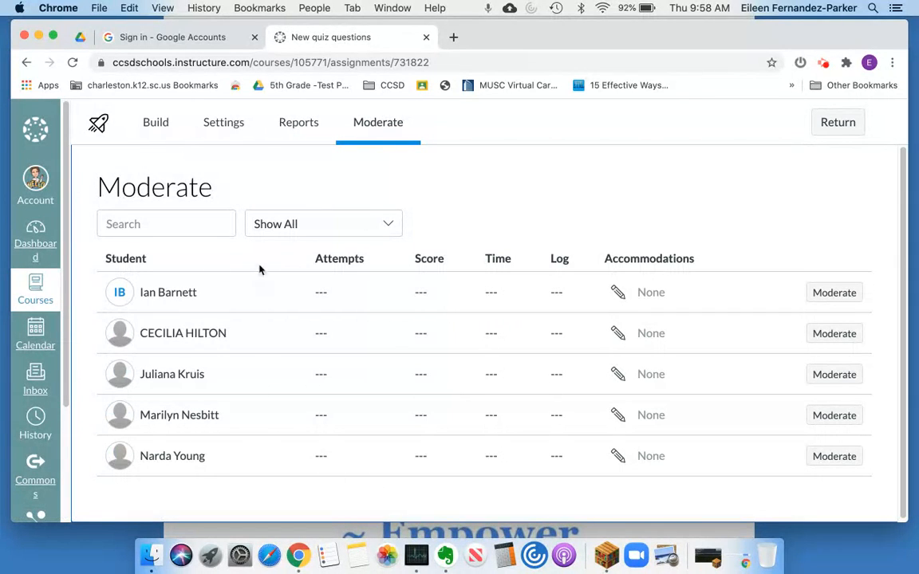
pyautogui.click(160, 124)
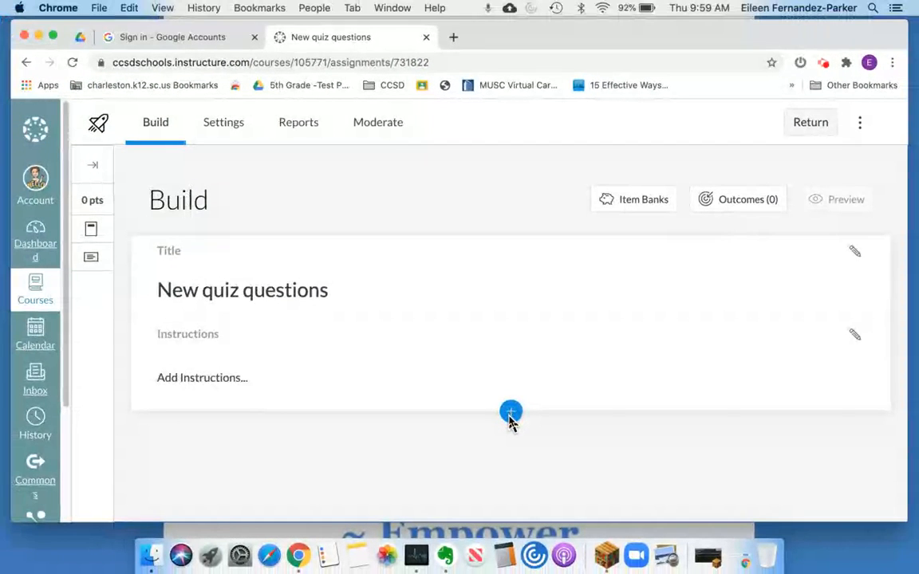
# - Insert a Categorization question and look through its category, answer, distractor and option fields
pyautogui.click(510, 410)
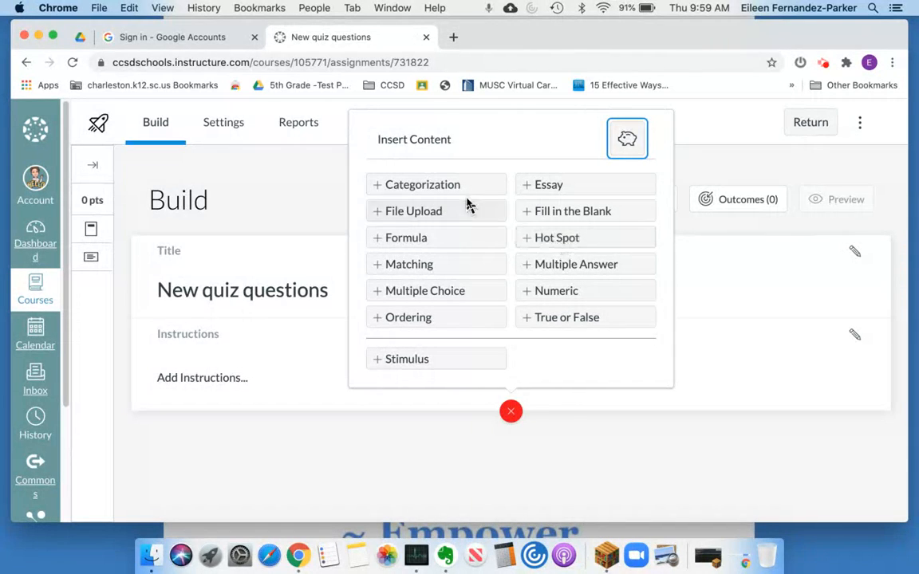
pyautogui.click(422, 185)
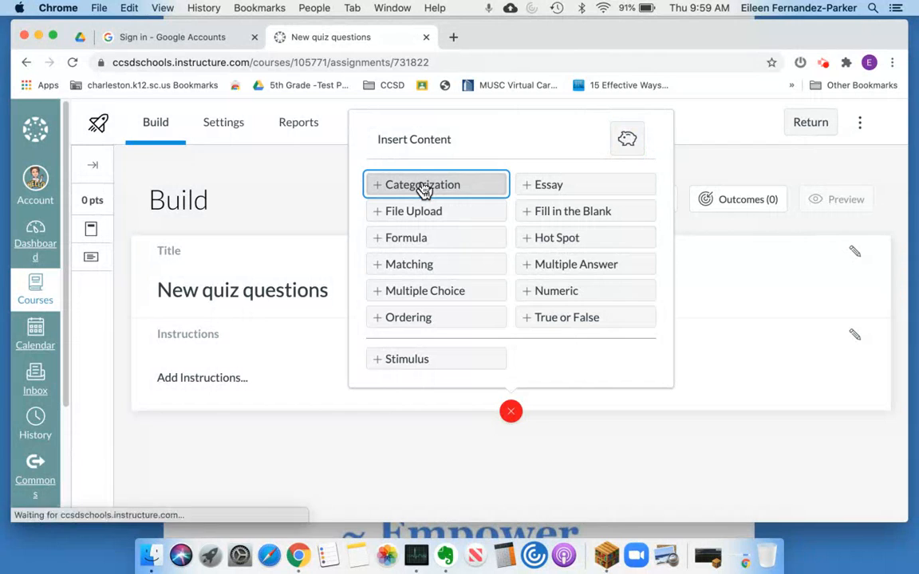
pyautogui.scroll(-3, 431, 412)
pyautogui.scroll(-5, 435, 412)
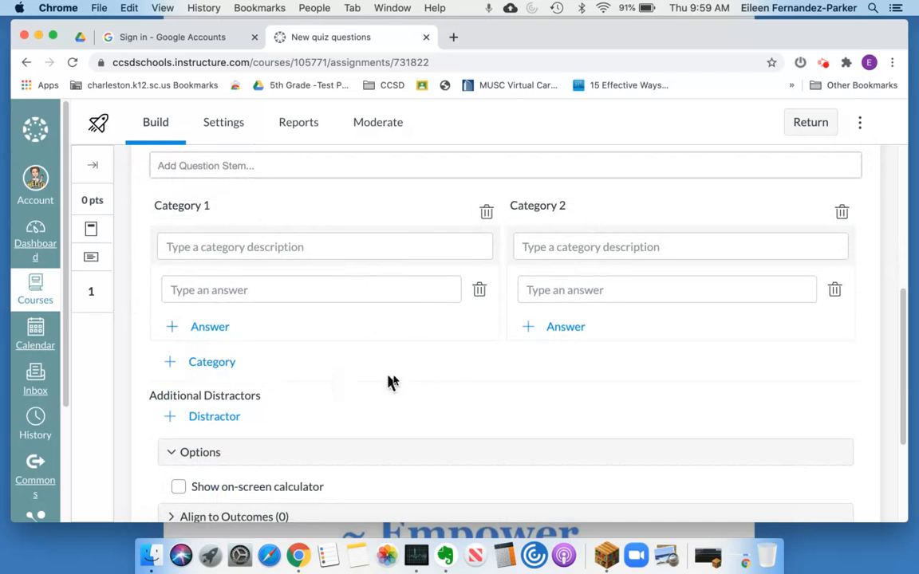
pyautogui.scroll(-3, 445, 381)
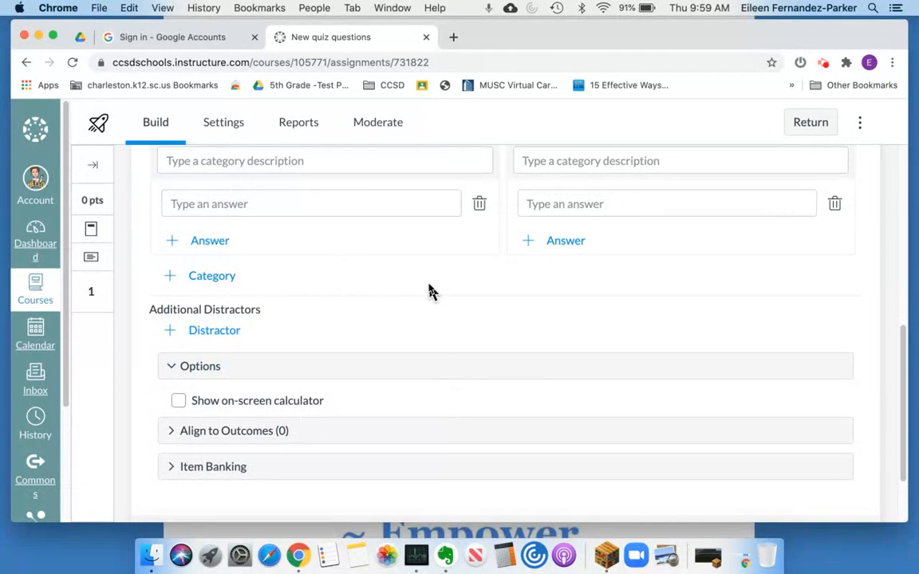
pyautogui.scroll(9, 427, 293)
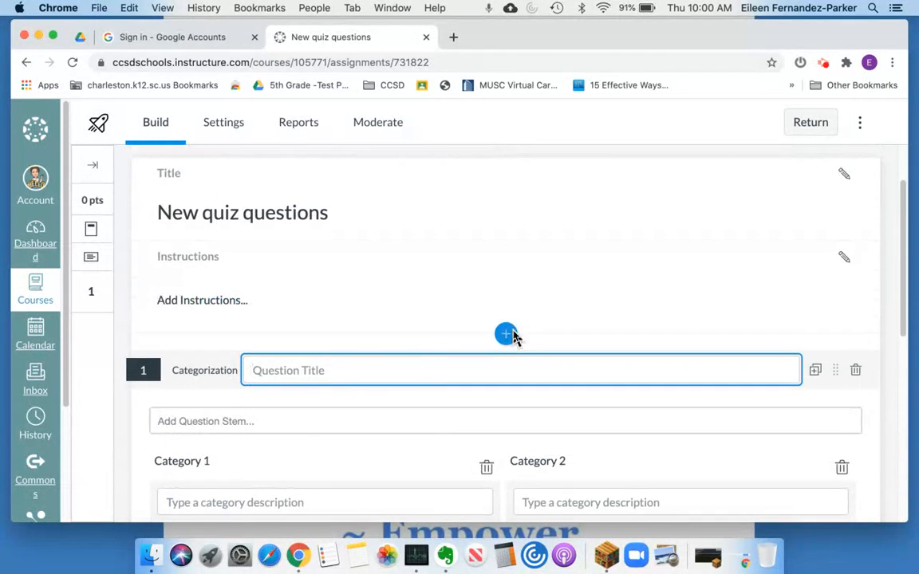
# - Remove the blank Categorization question from the quiz
pyautogui.click(511, 336)
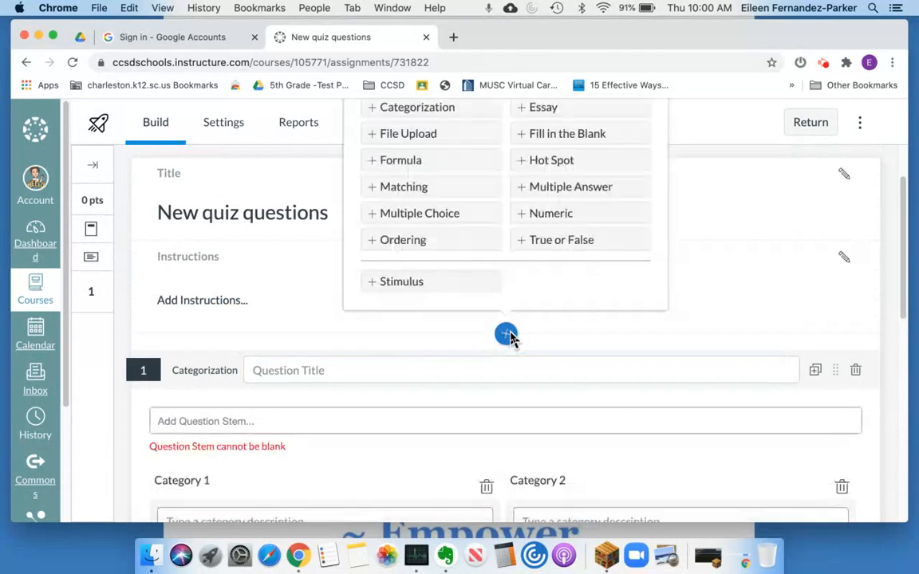
pyautogui.click(570, 169)
pyautogui.scroll(-5, 570, 168)
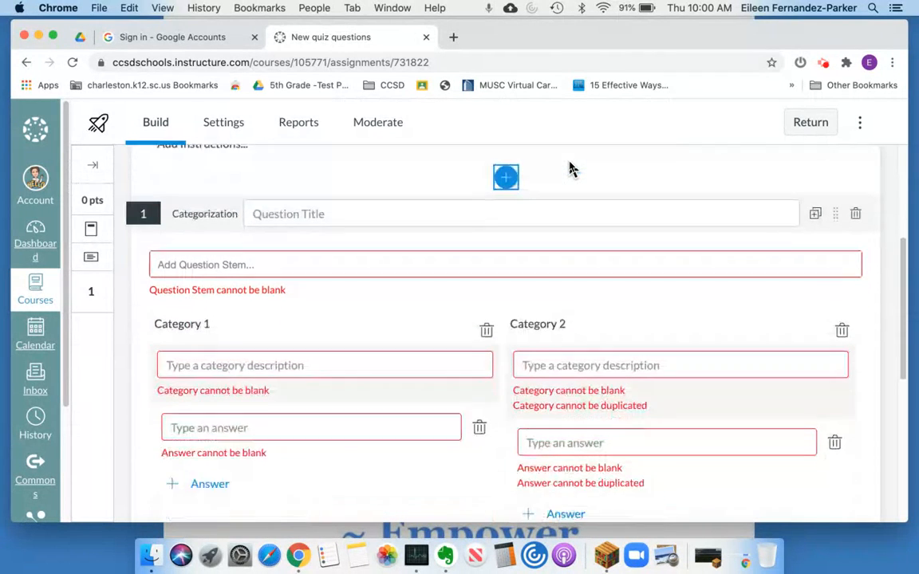
pyautogui.click(855, 199)
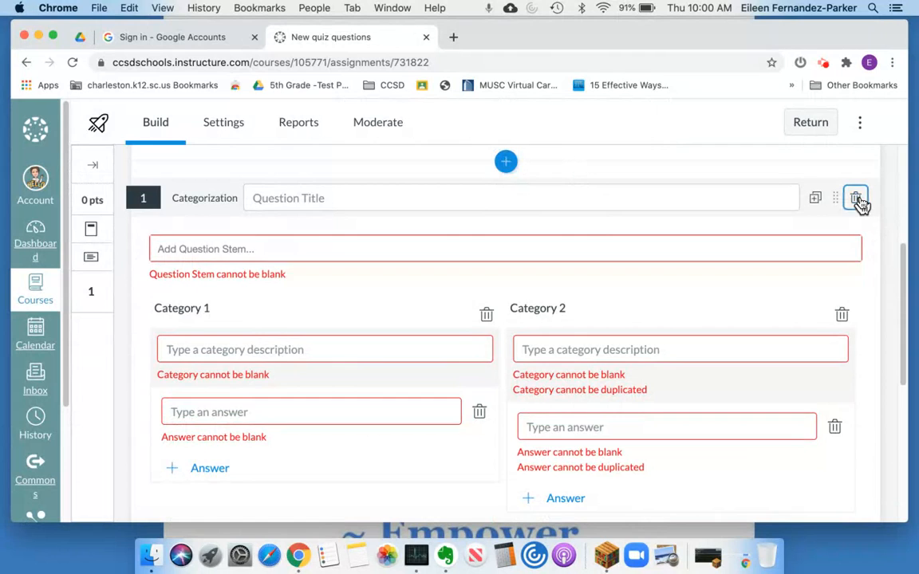
pyautogui.click(606, 363)
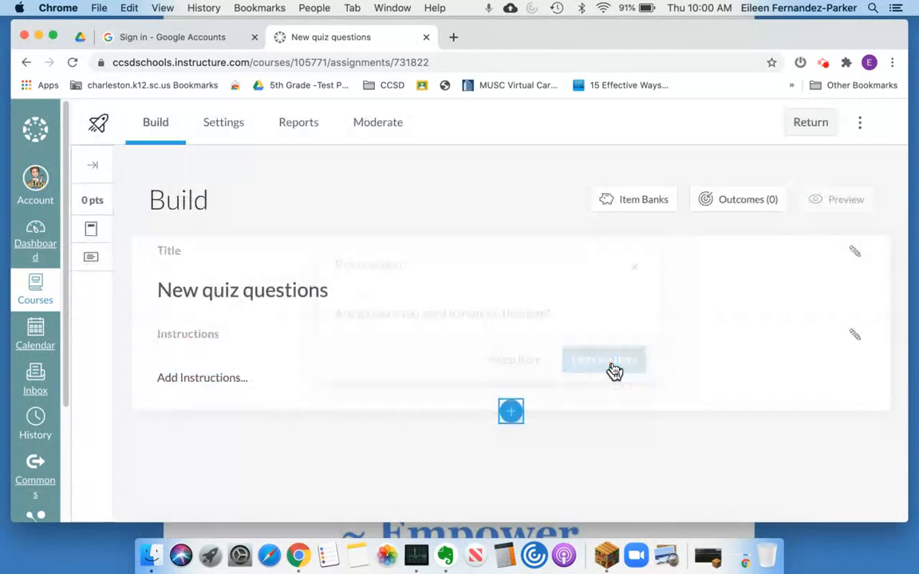
# - Insert a Hot Spot question and review its question stem, image upload, options and points fields
pyautogui.click(510, 411)
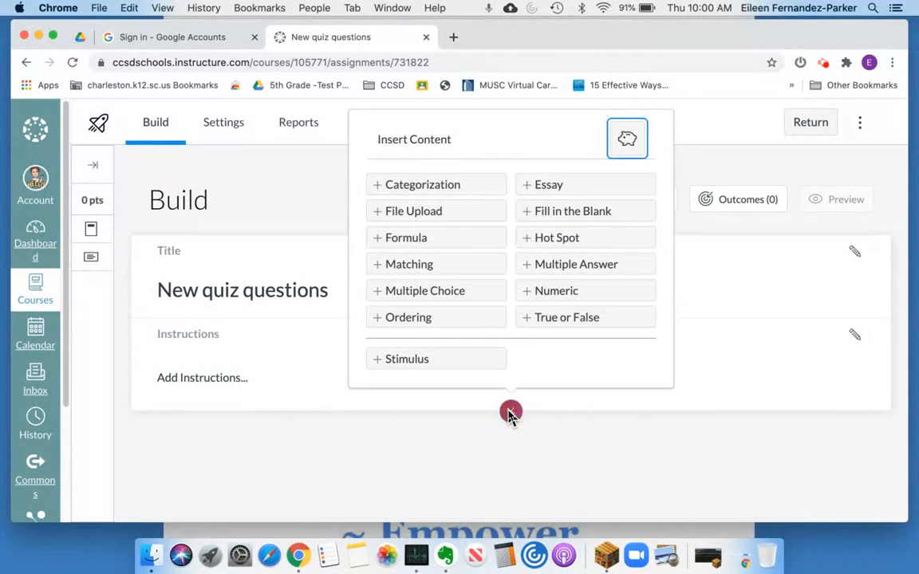
pyautogui.click(568, 238)
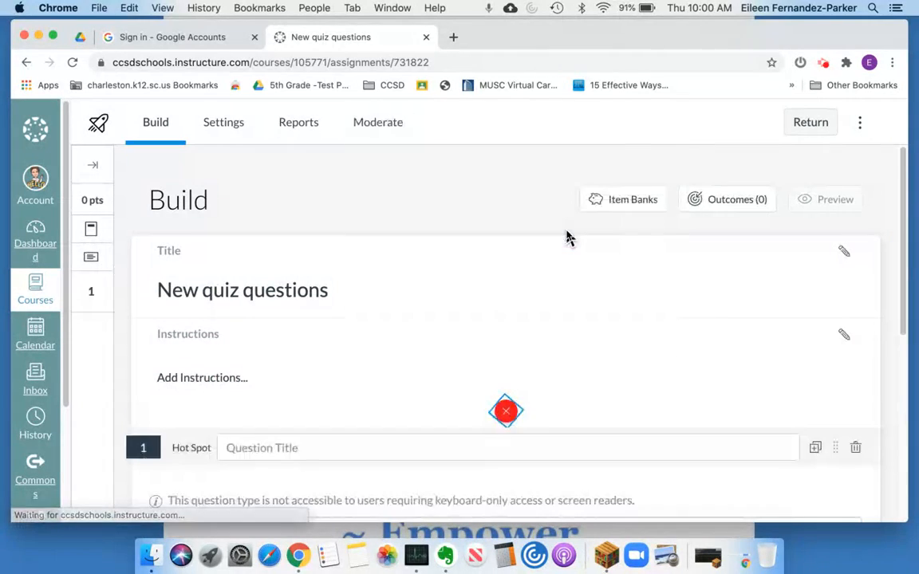
pyautogui.scroll(-2, 568, 237)
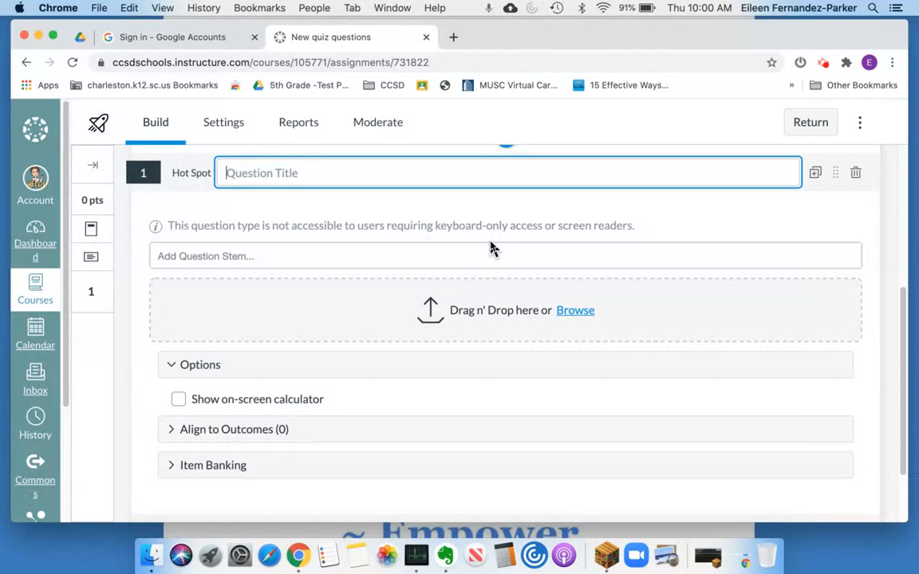
pyautogui.scroll(1, 492, 248)
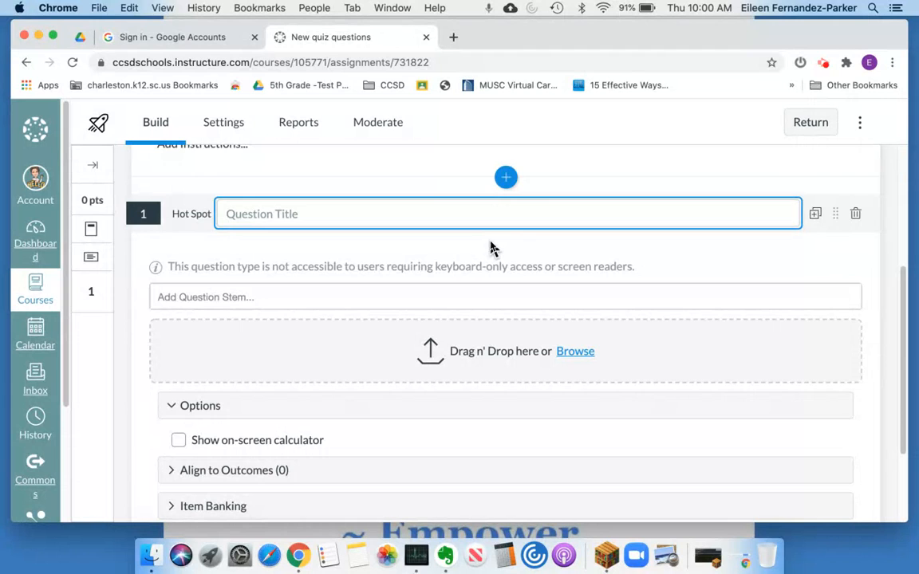
pyautogui.scroll(-1, 492, 248)
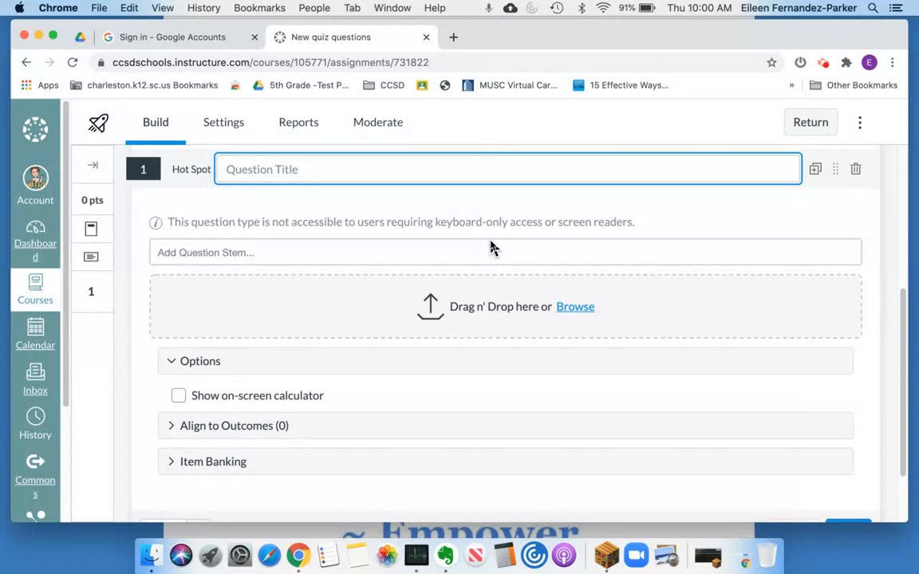
pyautogui.scroll(-2, 491, 242)
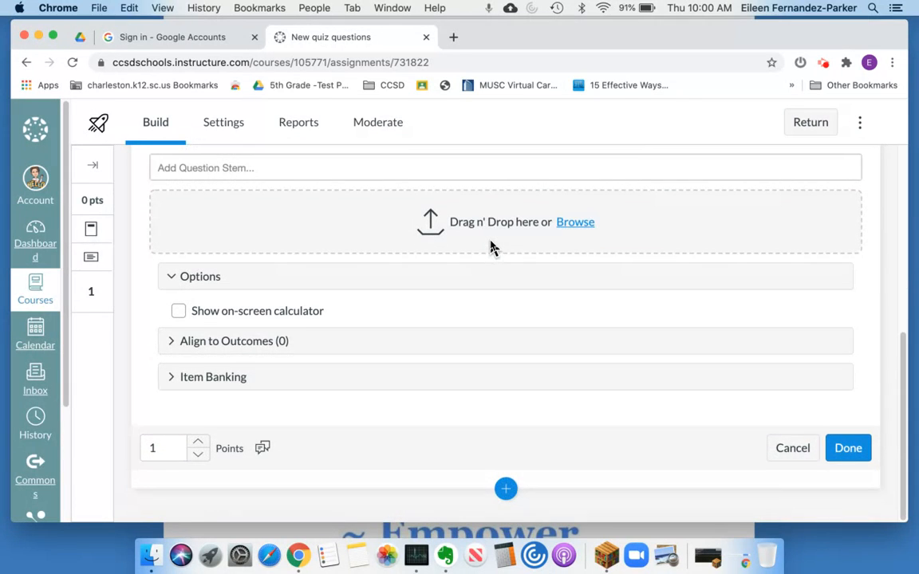
# - Remove the Hot Spot question from the quiz and look over the list of available question types
pyautogui.scroll(3, 491, 242)
pyautogui.scroll(3, 491, 242)
pyautogui.click(856, 332)
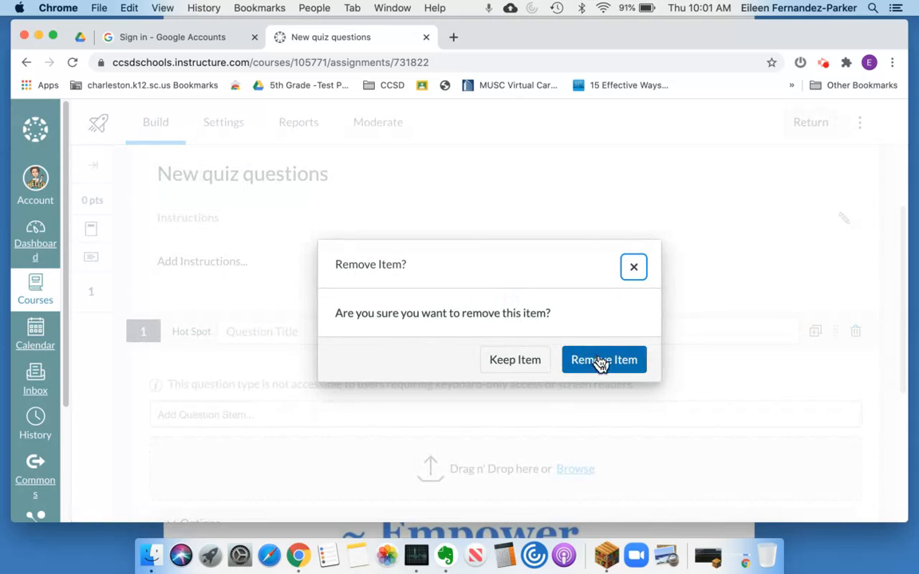
pyautogui.click(600, 362)
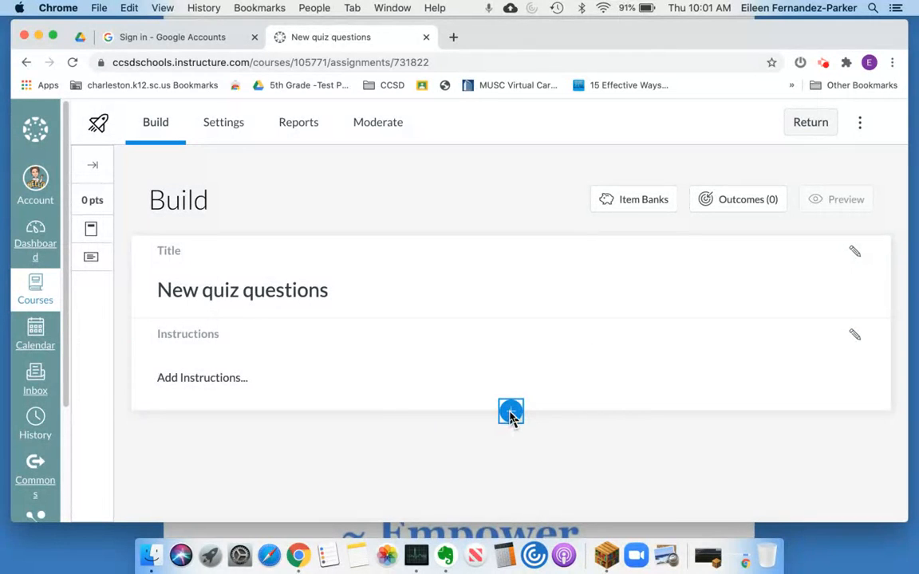
pyautogui.click(512, 413)
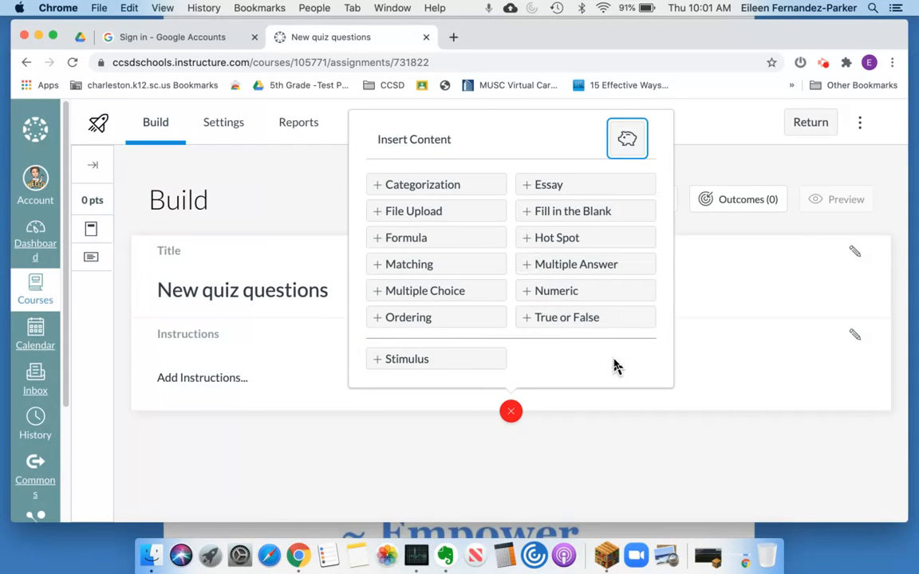
pyautogui.click(511, 412)
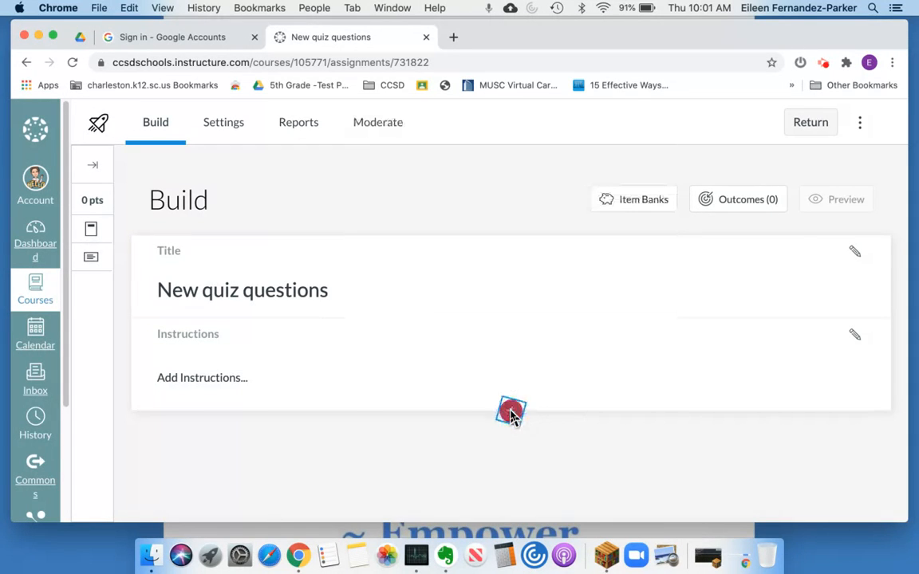